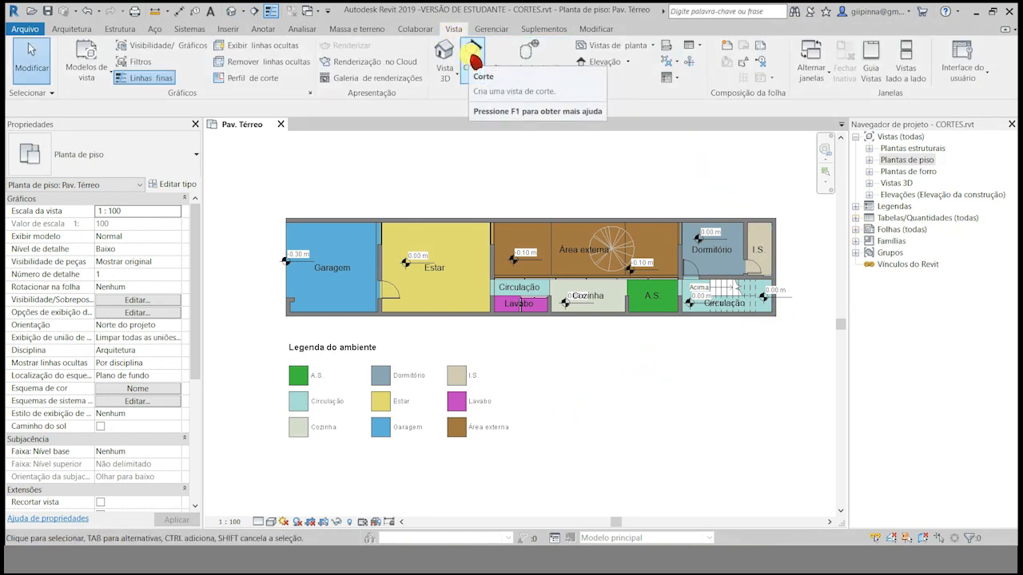
# Step: Place a horizontal building section through the Pav. Térreo plan, from outside the Garagem to beyond the rear Circulação
pyautogui.click(472, 57)
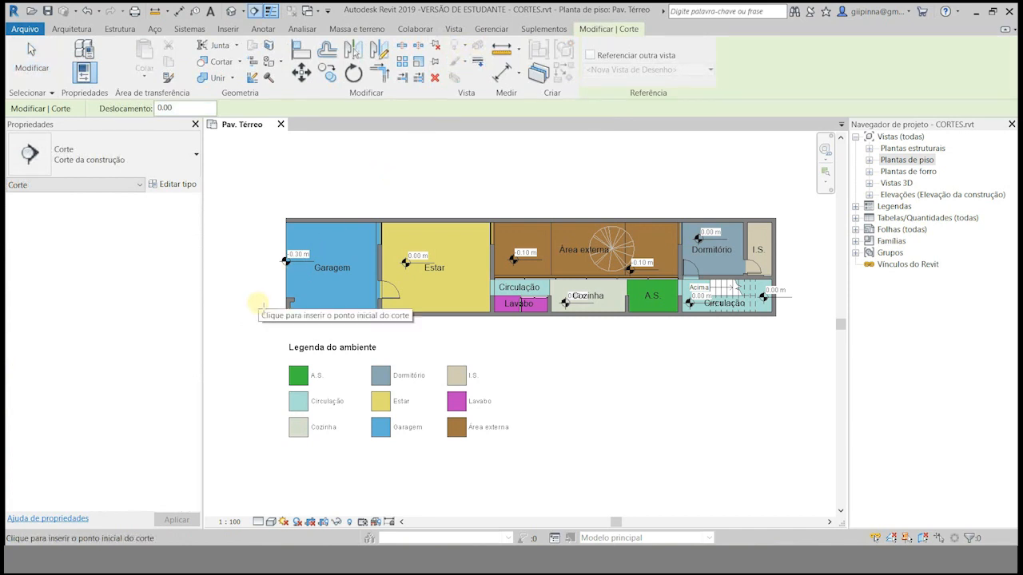
pyautogui.click(254, 291)
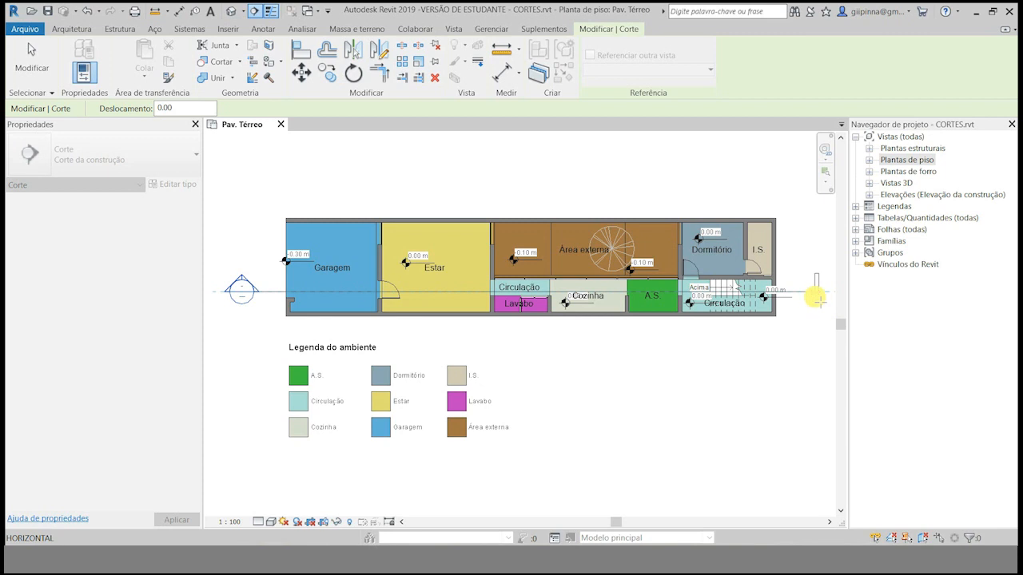
pyautogui.click(805, 291)
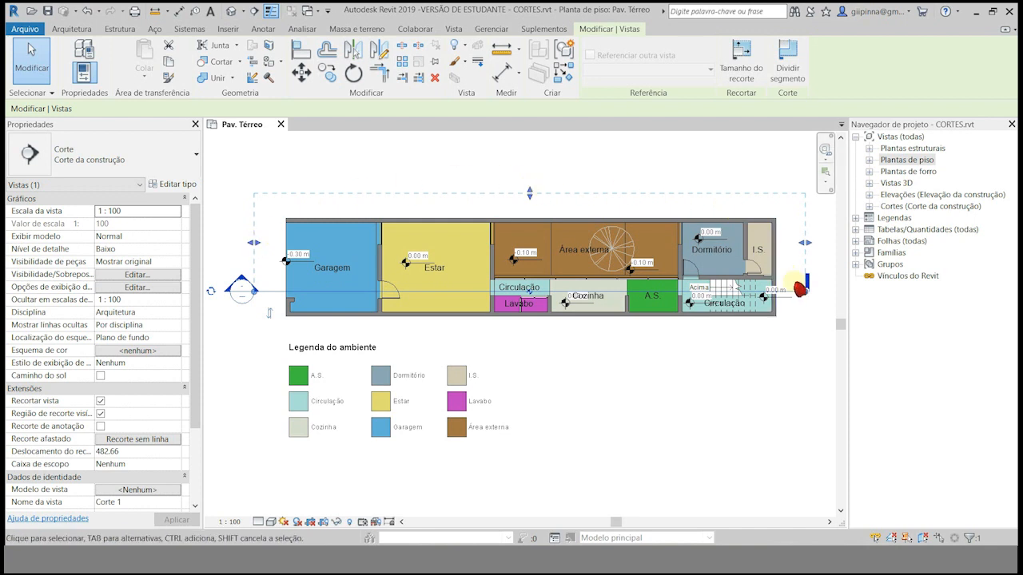
# Step: Extend the section's far clip to about 570.52, past the building's opposite wall, and slightly adjust its two side limits
pyautogui.moveTo(531, 192)
pyautogui.mouseDown()
pyautogui.moveTo(537, 182)
pyautogui.moveTo(524, 164)
pyautogui.moveTo(524, 267)
pyautogui.moveTo(552, 164)
pyautogui.moveTo(550, 196)
pyautogui.mouseUp()
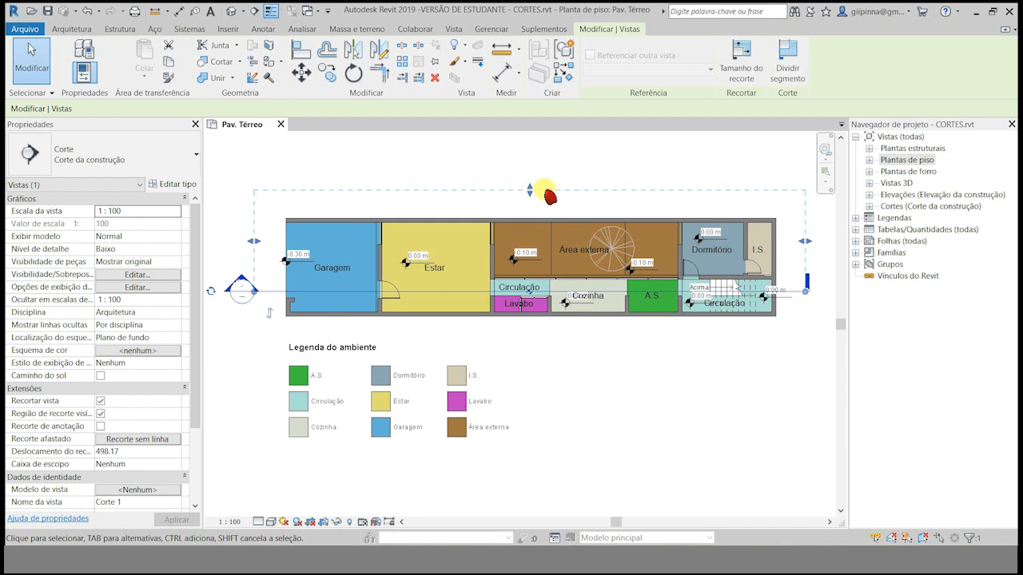
pyautogui.moveTo(529, 190)
pyautogui.mouseDown()
pyautogui.moveTo(528, 143)
pyautogui.moveTo(530, 181)
pyautogui.mouseUp()
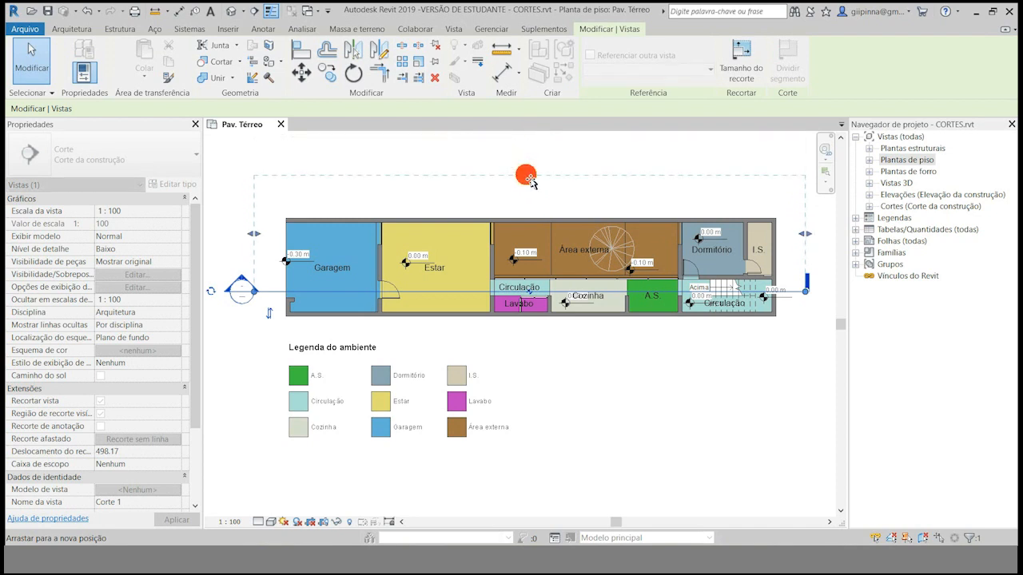
pyautogui.moveTo(530, 180); pyautogui.dragTo(531, 175)
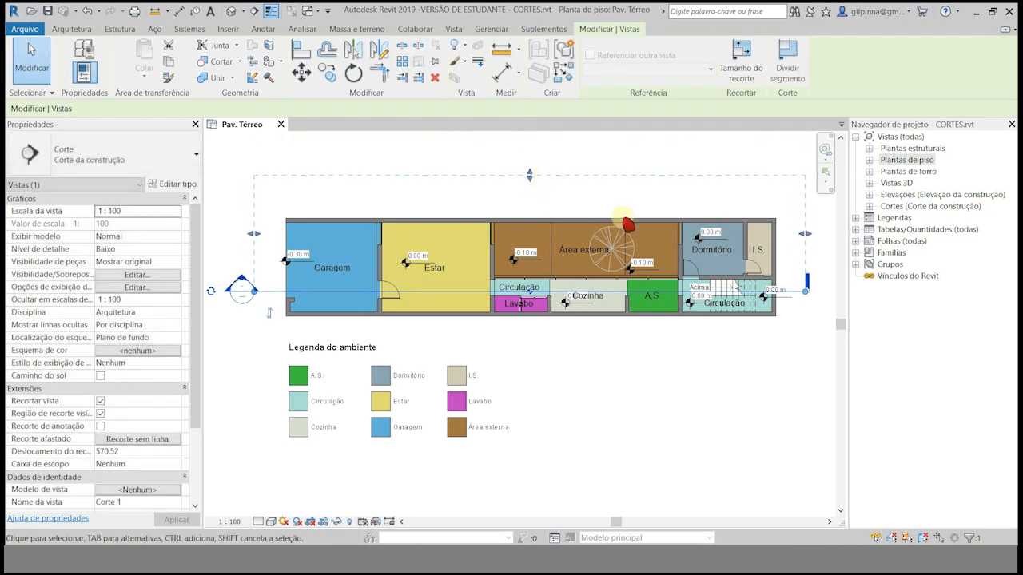
pyautogui.moveTo(806, 233)
pyautogui.mouseDown()
pyautogui.moveTo(845, 237)
pyautogui.moveTo(807, 242)
pyautogui.mouseUp()
pyautogui.moveTo(253, 233); pyautogui.dragTo(266, 239)
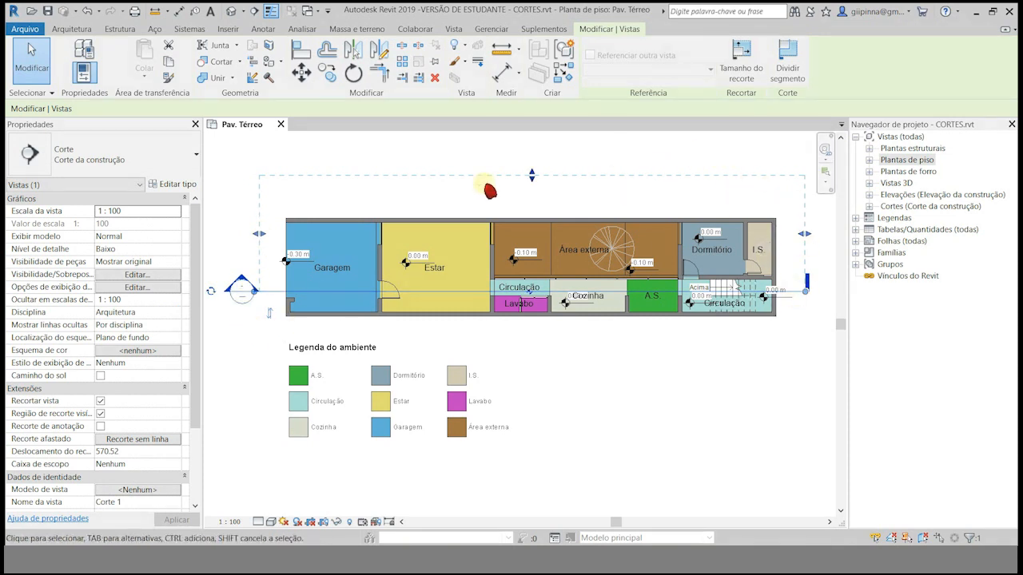
pyautogui.click(538, 440)
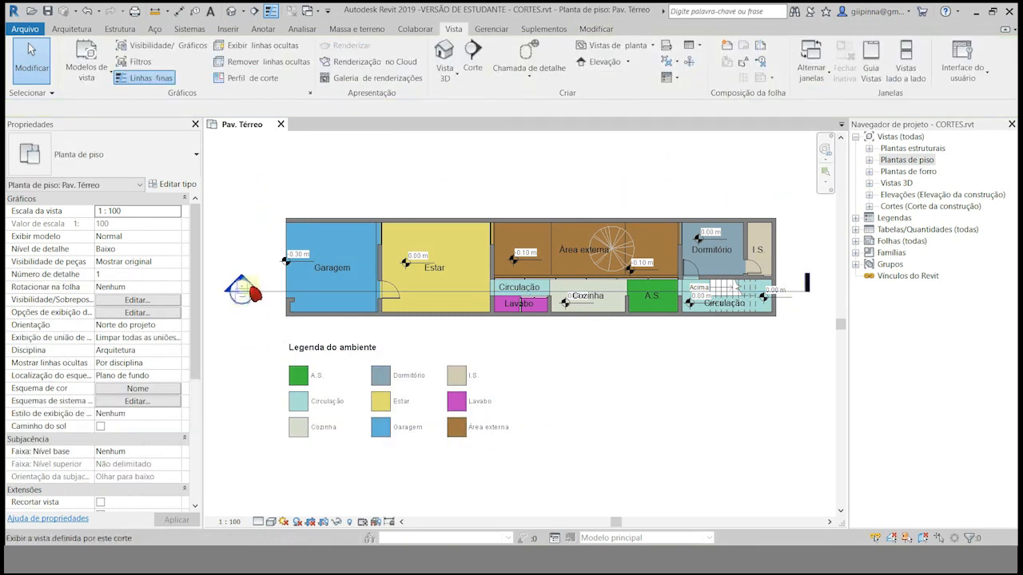
# Step: Examine the section symbol in the ground floor plan and in the Pav. Superior and Pav. Cobertura plans
pyautogui.scroll(7, 227, 328)
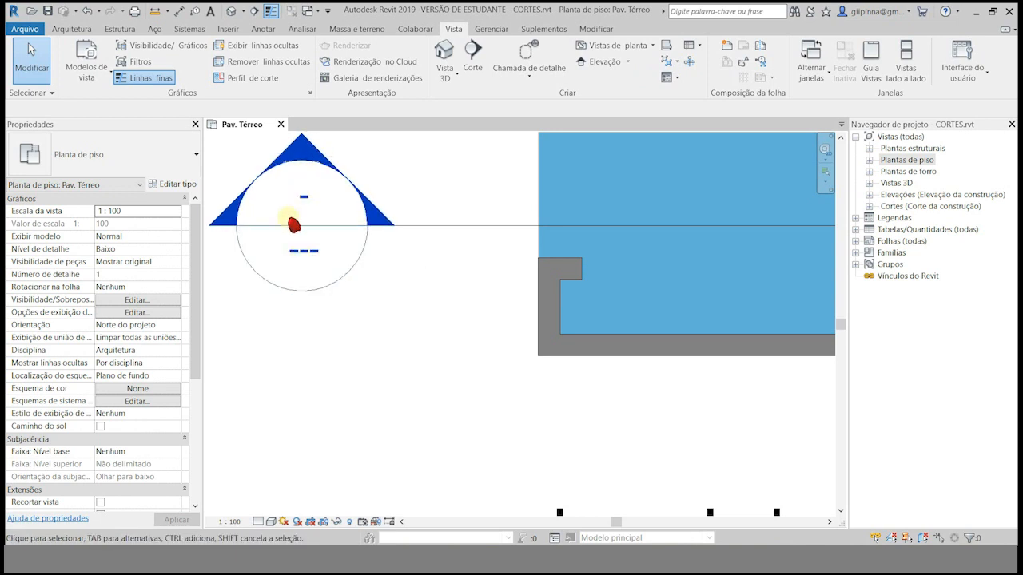
pyautogui.scroll(-4, 269, 323)
pyautogui.scroll(-2, 245, 319)
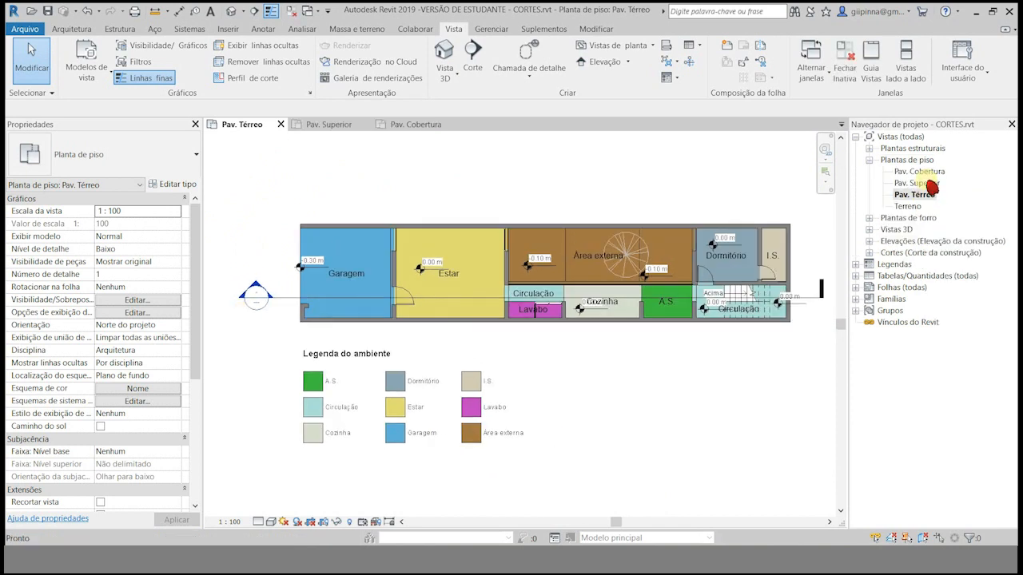
pyautogui.doubleClick(931, 185)
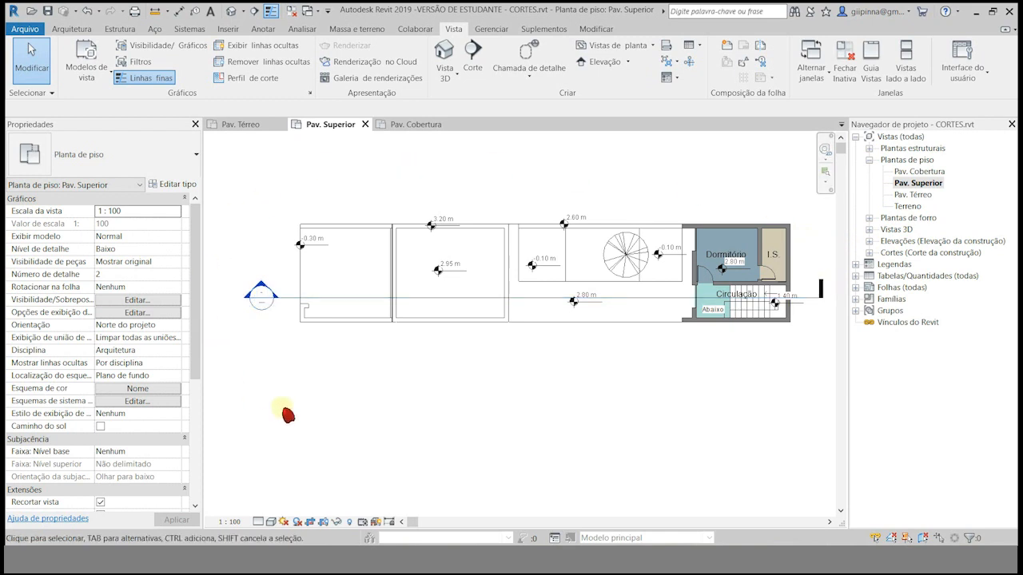
pyautogui.doubleClick(928, 171)
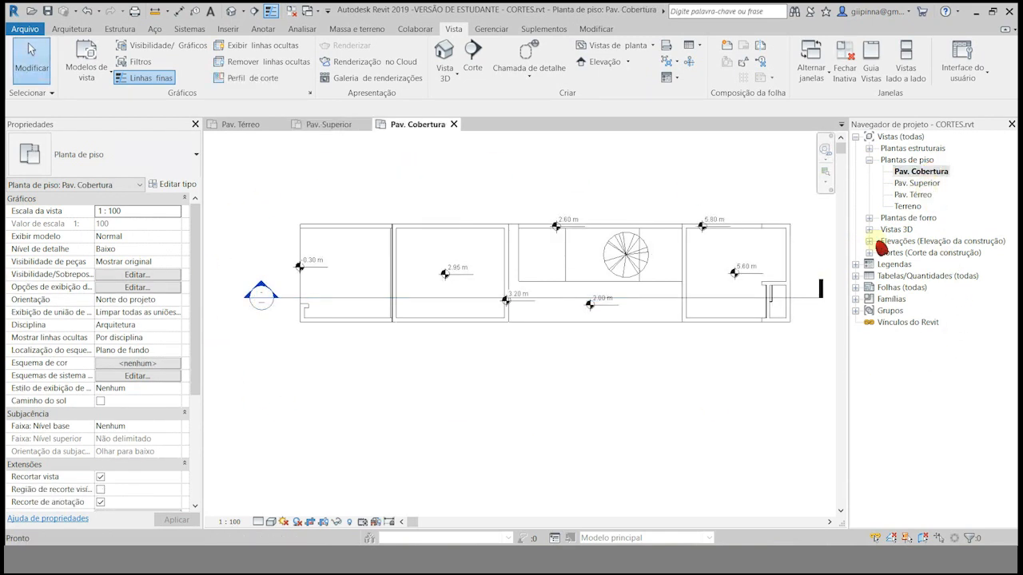
# Step: Rename the section view Corte 1 as A
pyautogui.click(869, 253)
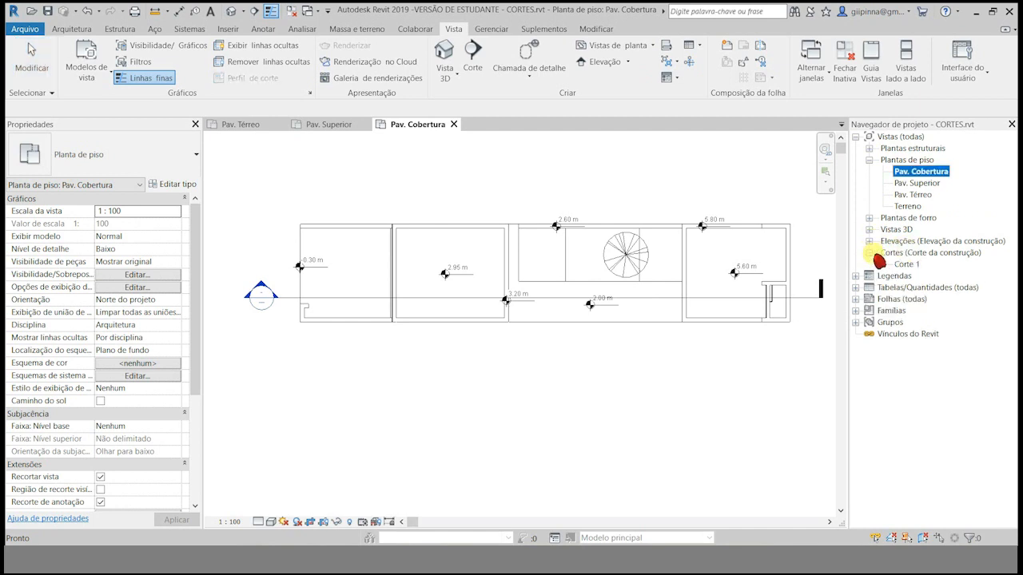
pyautogui.click(906, 264)
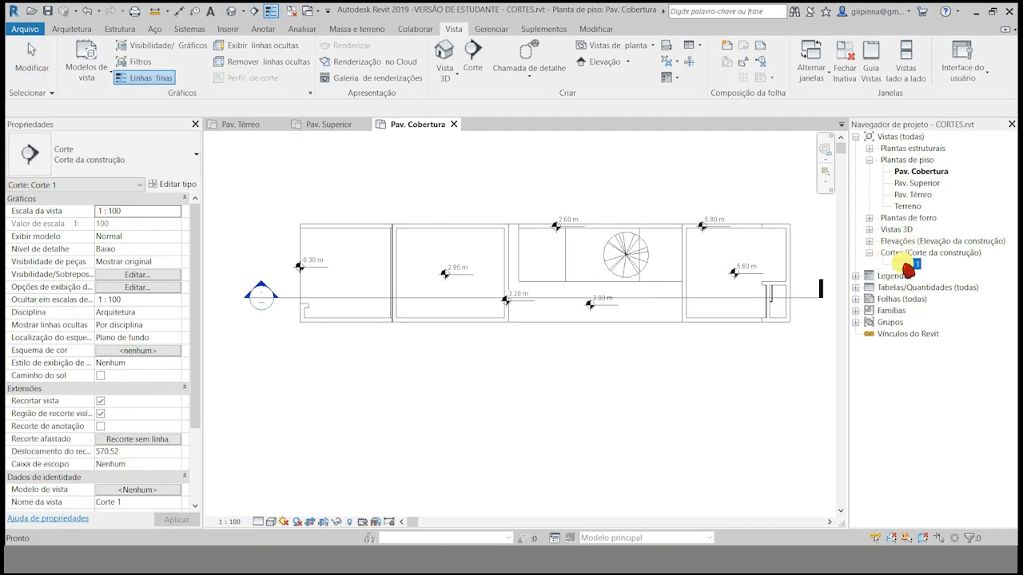
pyautogui.rightClick(909, 269)
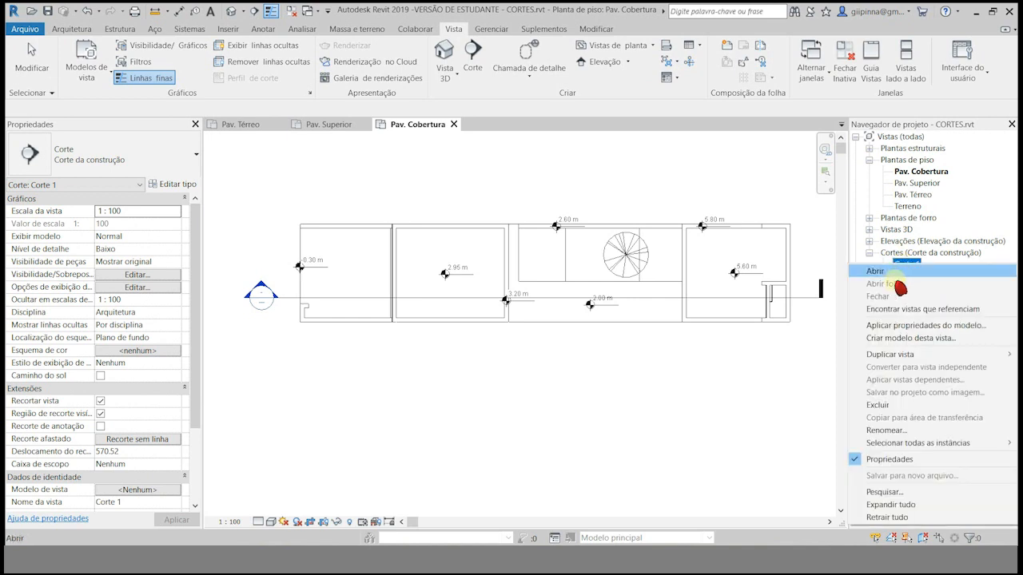
pyautogui.click(899, 437)
pyautogui.write('A')
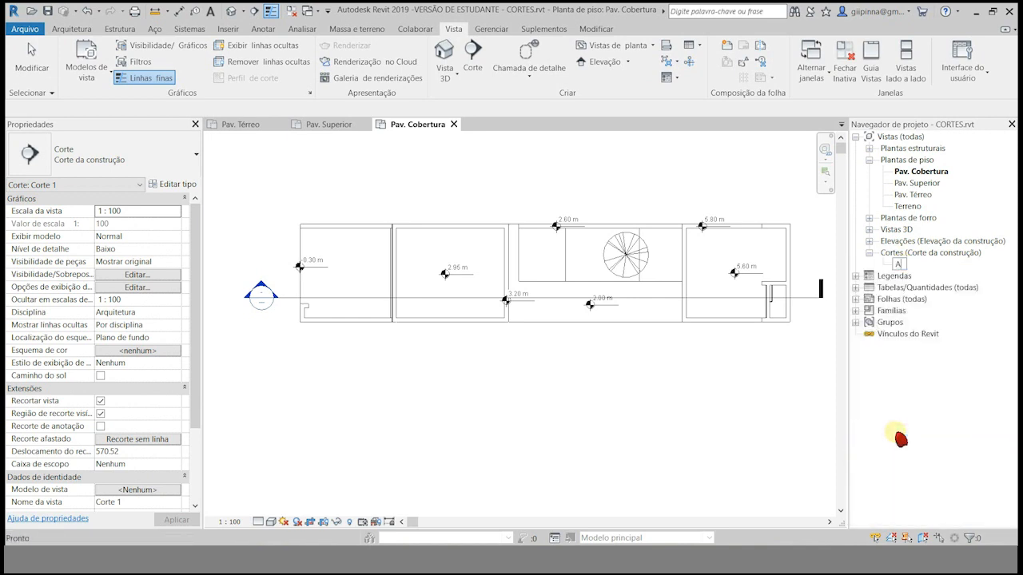
pyautogui.click(730, 399)
# Step: Open section A and turn off both its view cropping and the visibility of its crop region
pyautogui.doubleClick(901, 269)
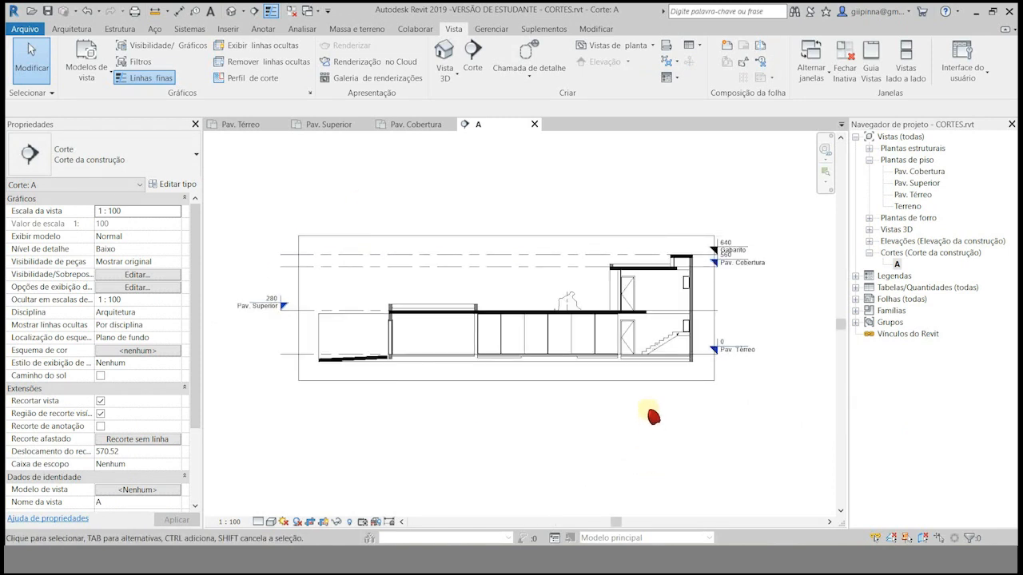
pyautogui.click(632, 381)
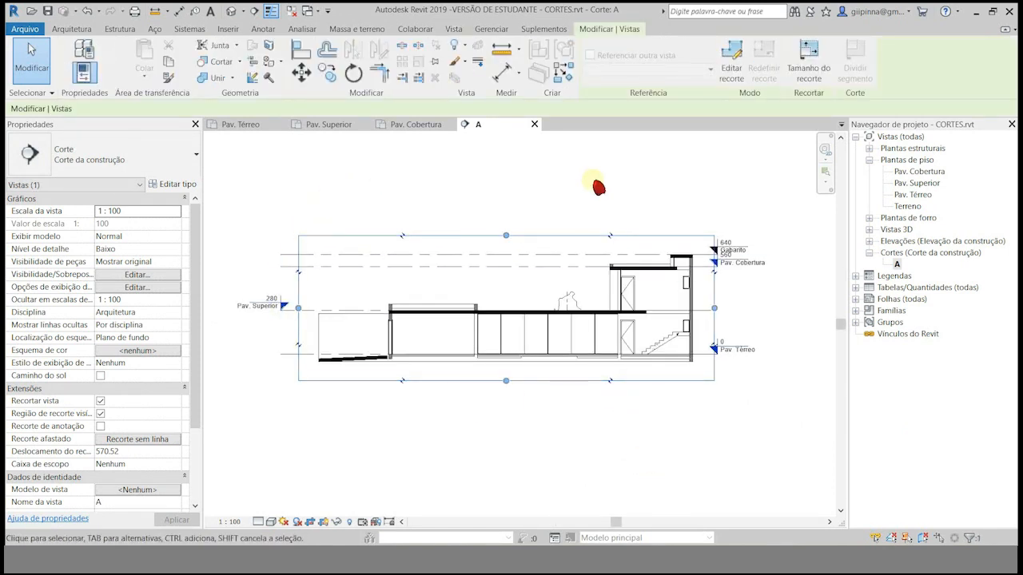
pyautogui.click(100, 401)
pyautogui.click(100, 413)
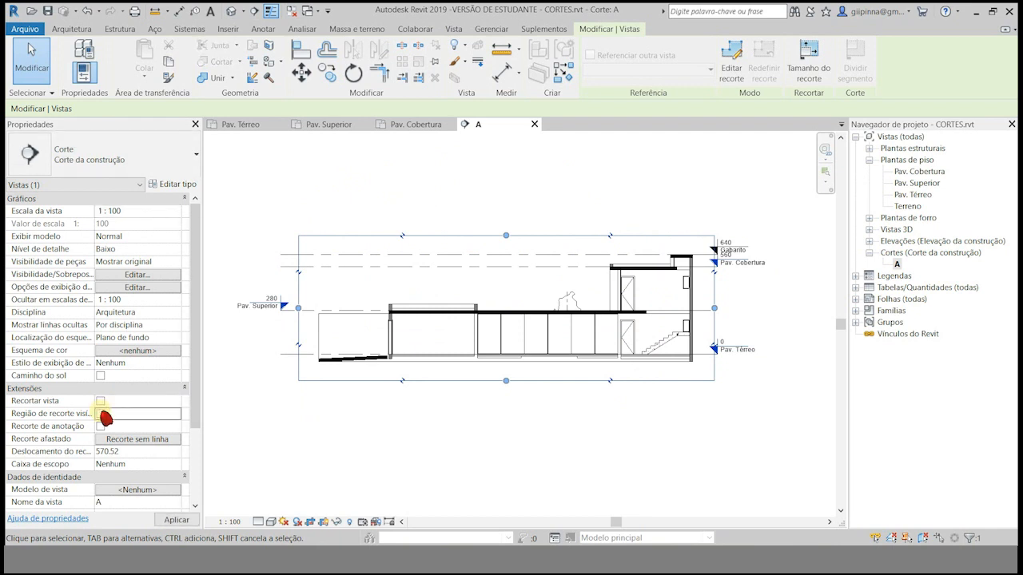
pyautogui.click(297, 439)
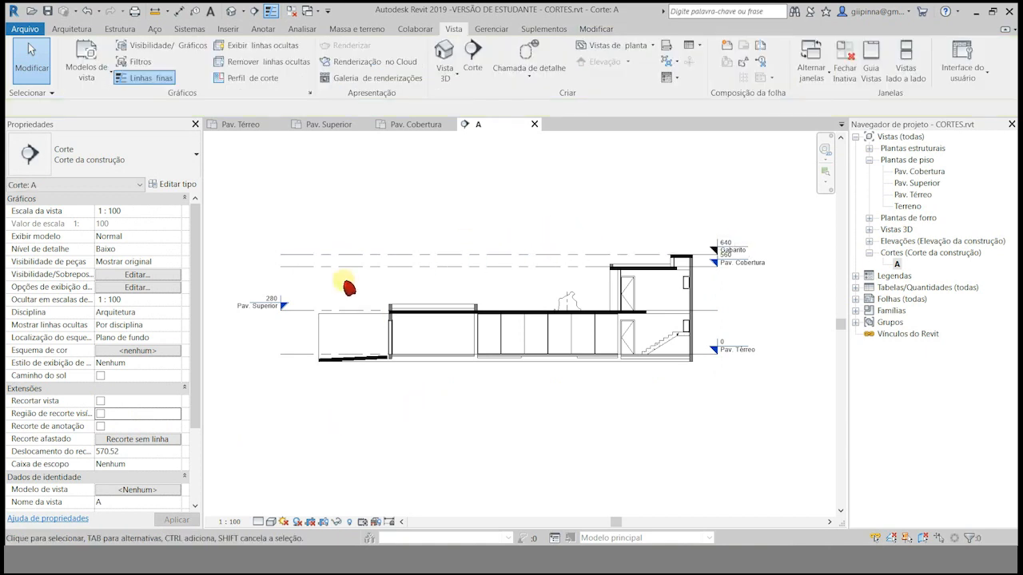
# Step: Show the Pav. Superior level's head at the stair end and hide the one at the garage end
pyautogui.click(292, 310)
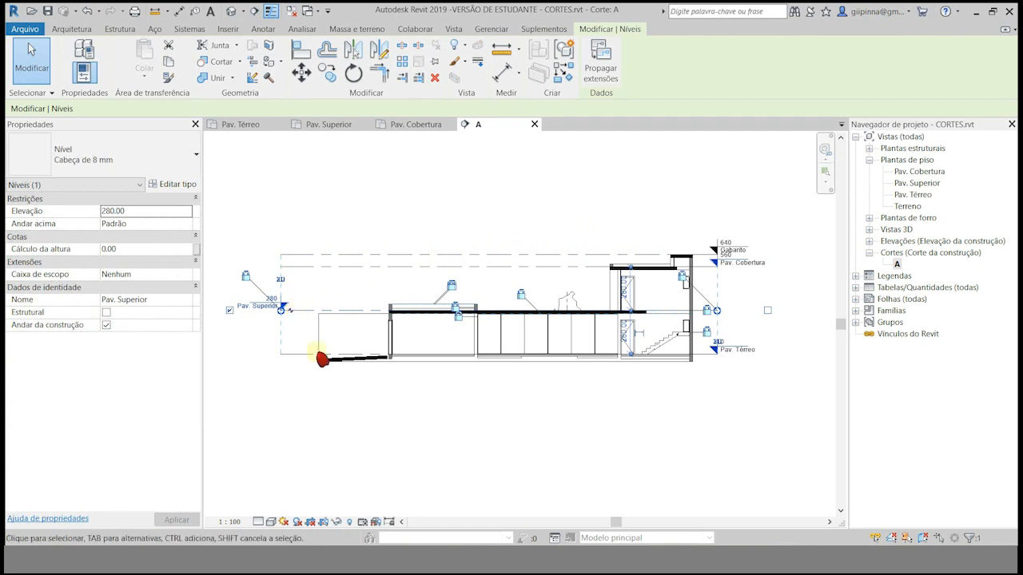
pyautogui.click(767, 310)
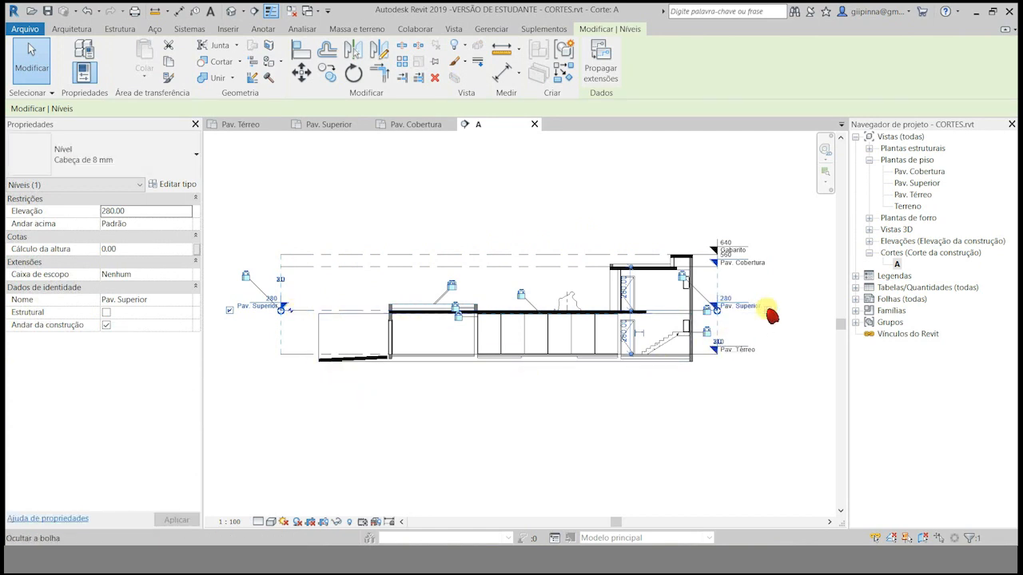
pyautogui.scroll(3, 772, 321)
pyautogui.scroll(-3, 799, 318)
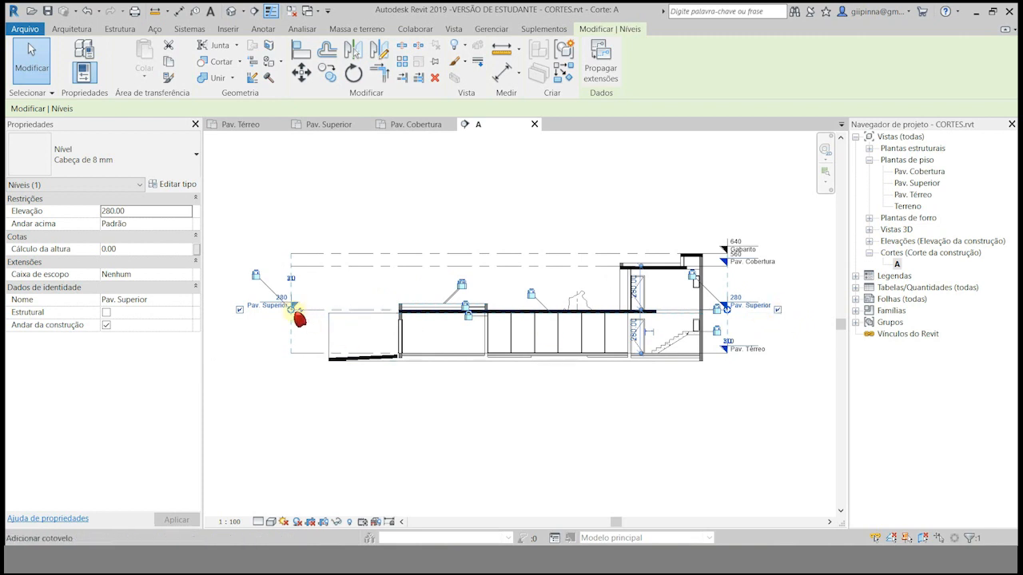
pyautogui.click(240, 311)
pyautogui.click(285, 387)
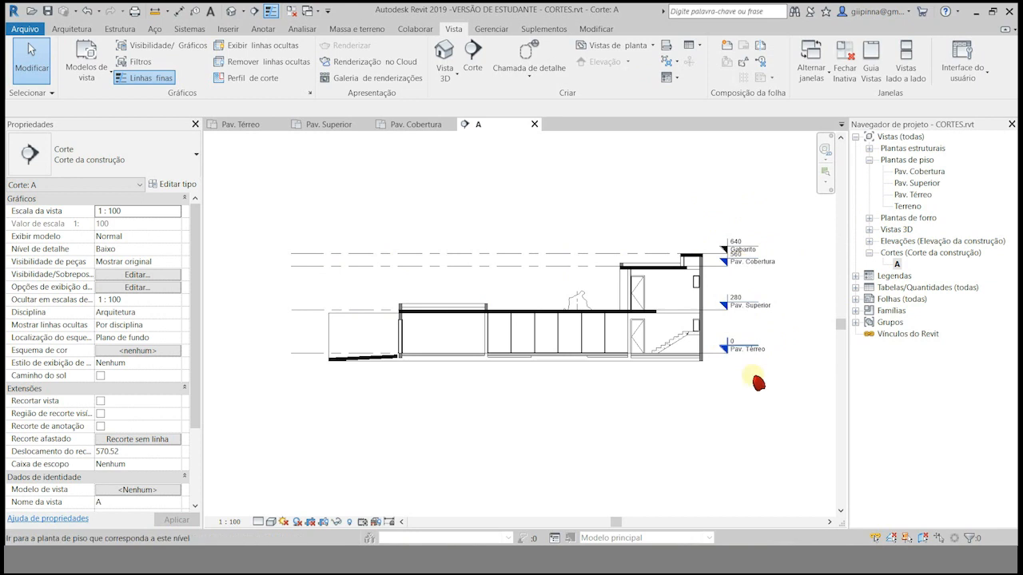
pyautogui.click(424, 253)
pyautogui.click(616, 155)
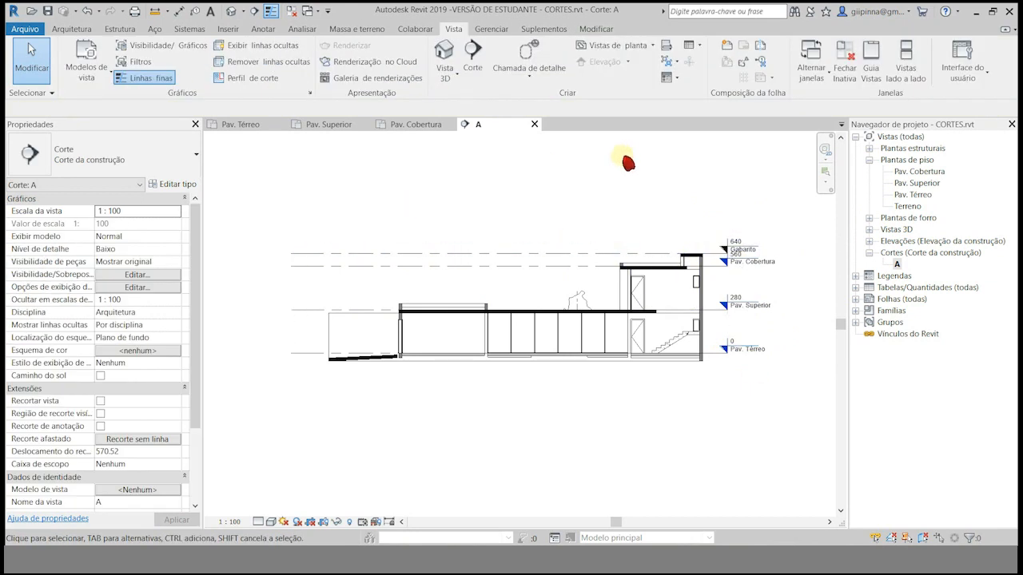
# Step: Open the {3D} view and stretch the Pav. Cobertura level's extent outward beyond the garage front
pyautogui.doubleClick(892, 230)
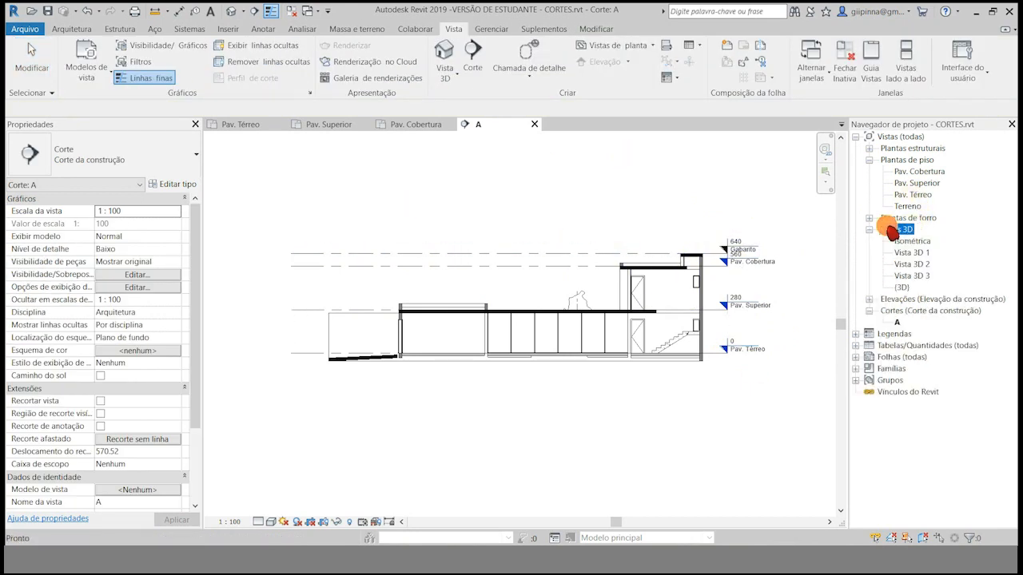
pyautogui.click(907, 288)
pyautogui.doubleClick(906, 289)
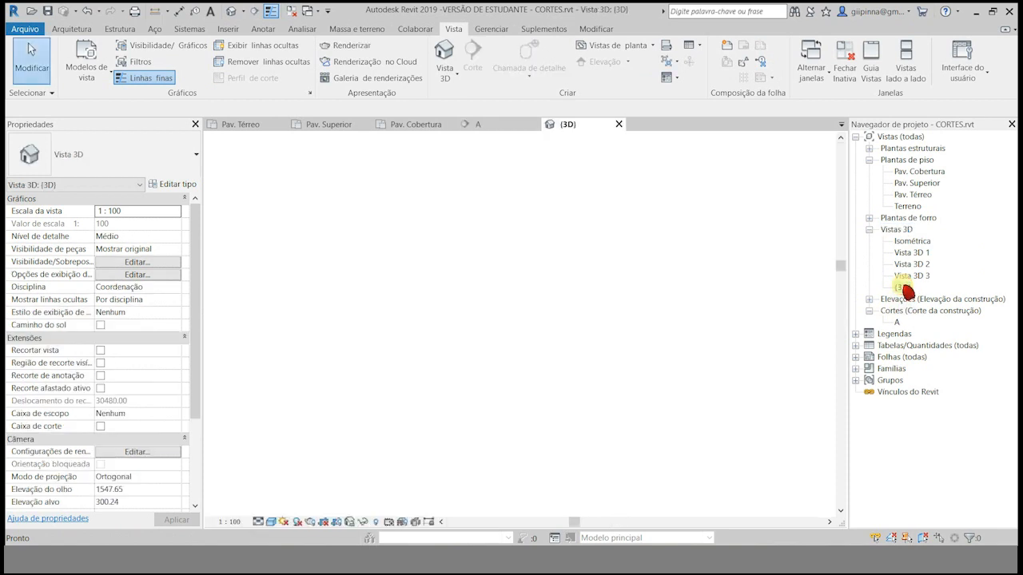
pyautogui.click(479, 278)
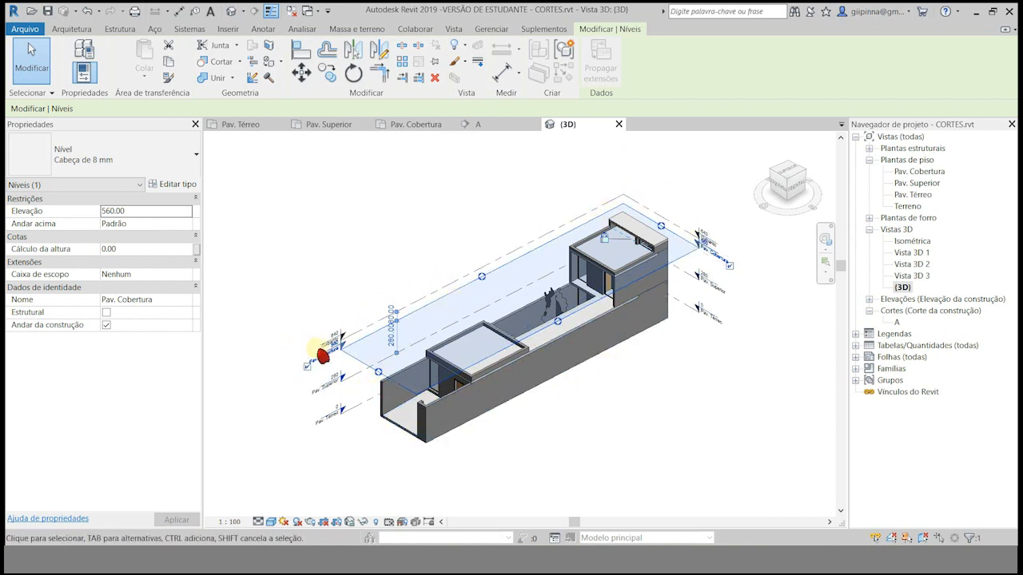
pyautogui.moveTo(378, 374); pyautogui.dragTo(298, 429)
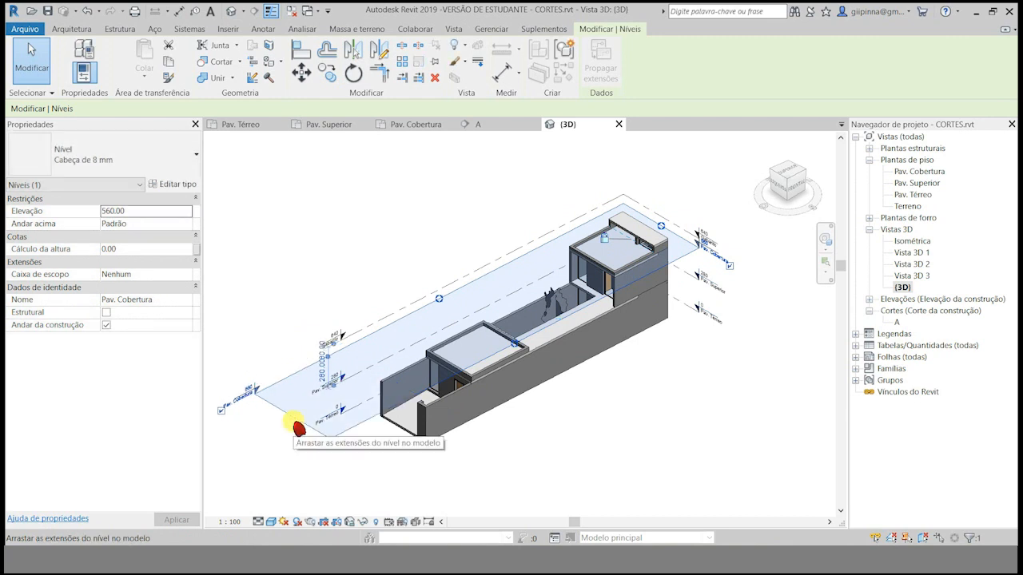
pyautogui.click(697, 384)
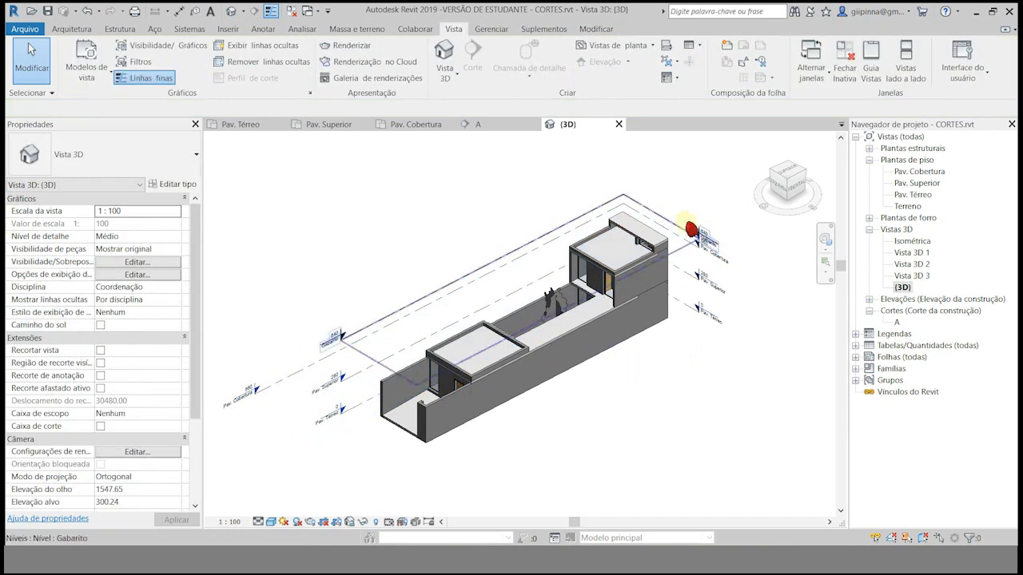
# Step: Return to section A and pull the Pav. Cobertura level's garage end back in line with the other levels
pyautogui.doubleClick(899, 323)
pyautogui.scroll(-2, 676, 384)
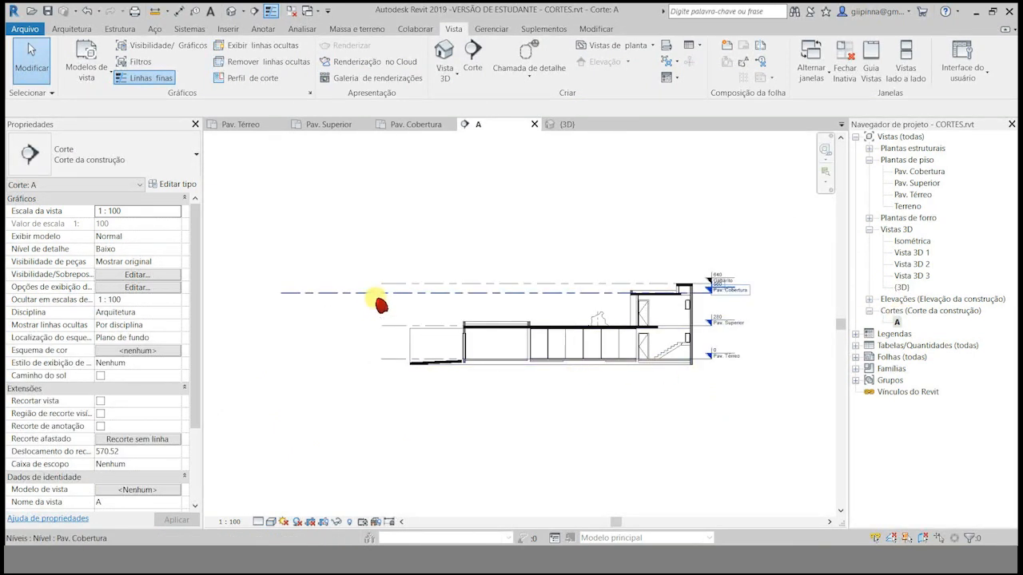
pyautogui.click(275, 293)
pyautogui.scroll(2, 290, 327)
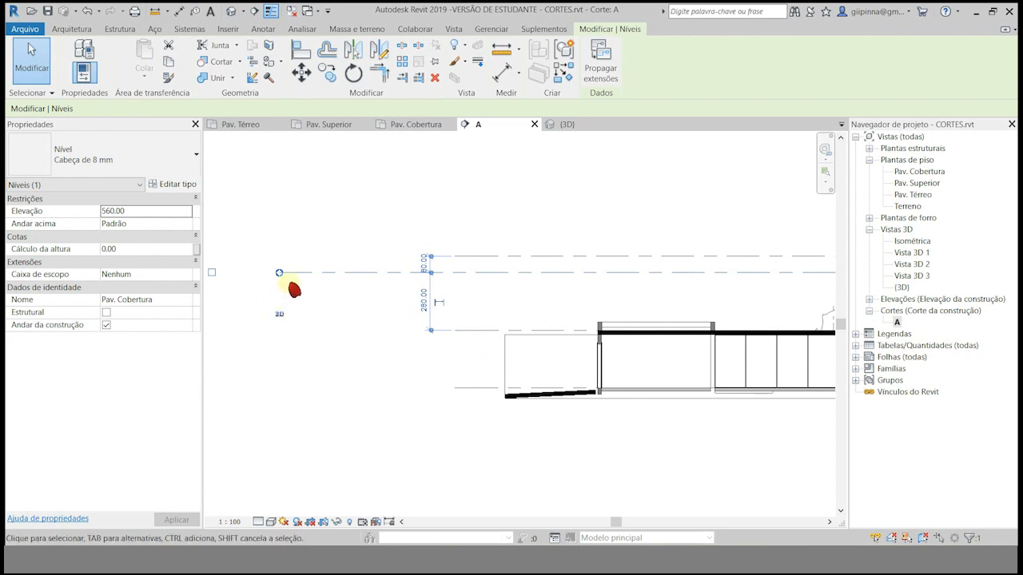
pyautogui.moveTo(281, 271); pyautogui.dragTo(398, 280)
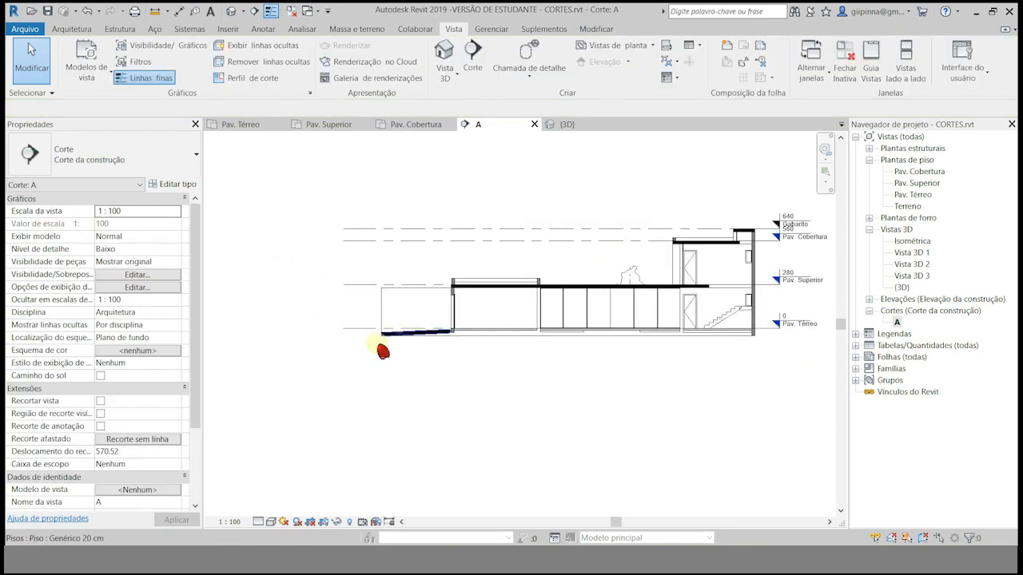
# Step: Switch the garage end of the Pav. Cobertura level in section A from 3D to 2D extents
pyautogui.scroll(-1, 237, 378)
pyautogui.scroll(1, 459, 384)
pyautogui.click(483, 242)
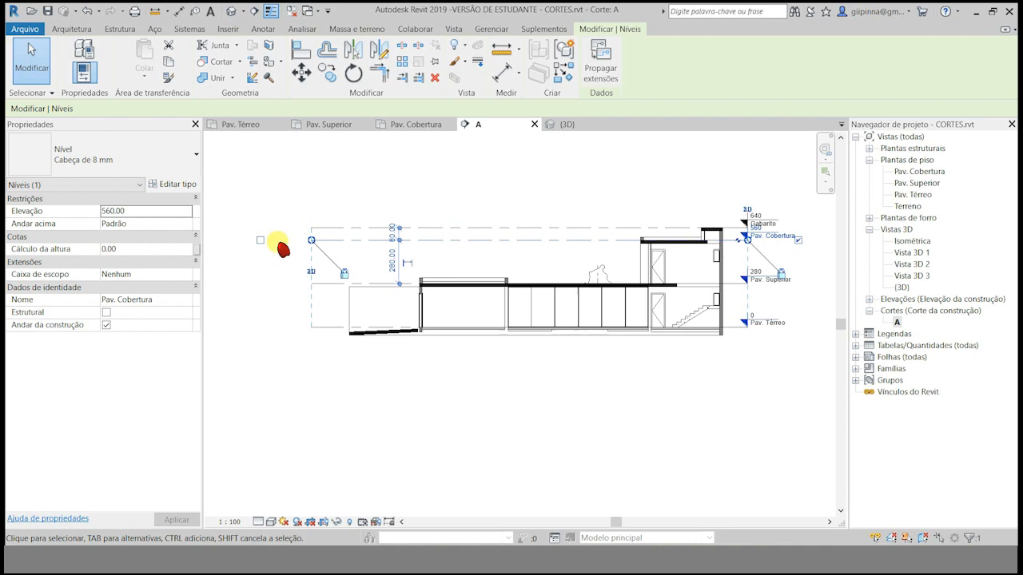
pyautogui.click(311, 272)
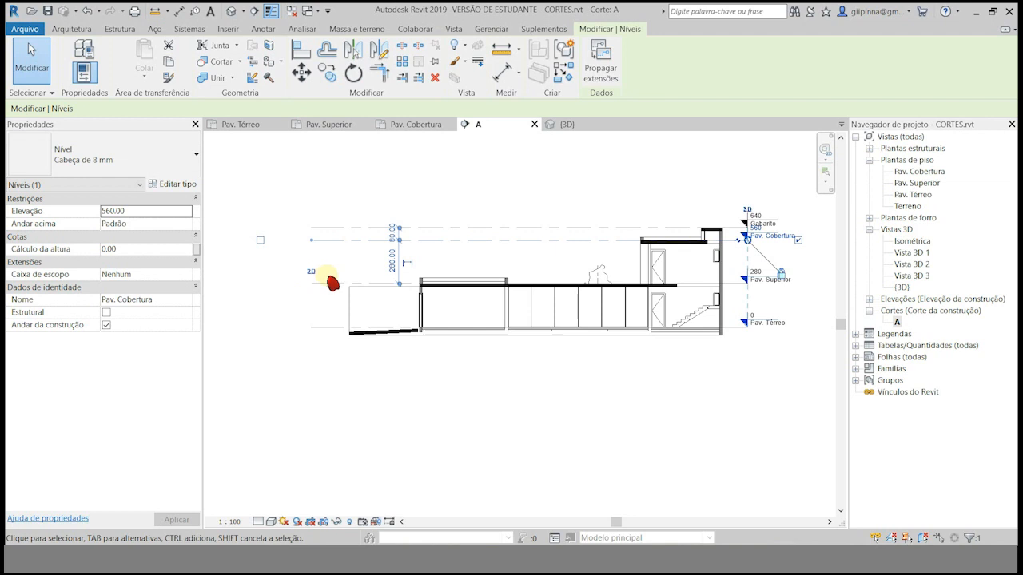
# Step: Stretch the Pav. Cobertura level's garage end outward in section A only, and check that level's extent in the {3D} view
pyautogui.moveTo(310, 240); pyautogui.dragTo(237, 246)
pyautogui.click(244, 286)
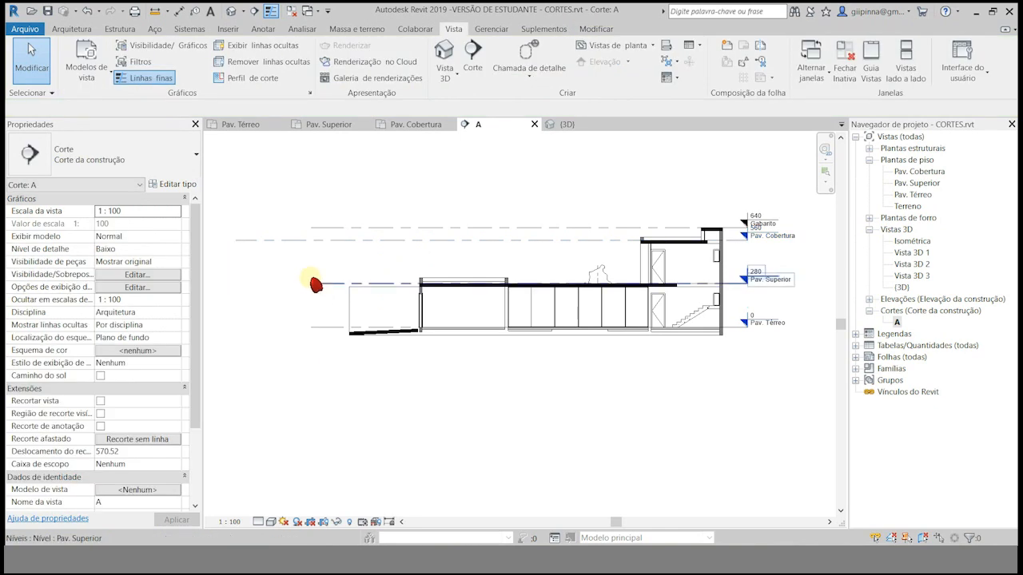
pyautogui.click(293, 241)
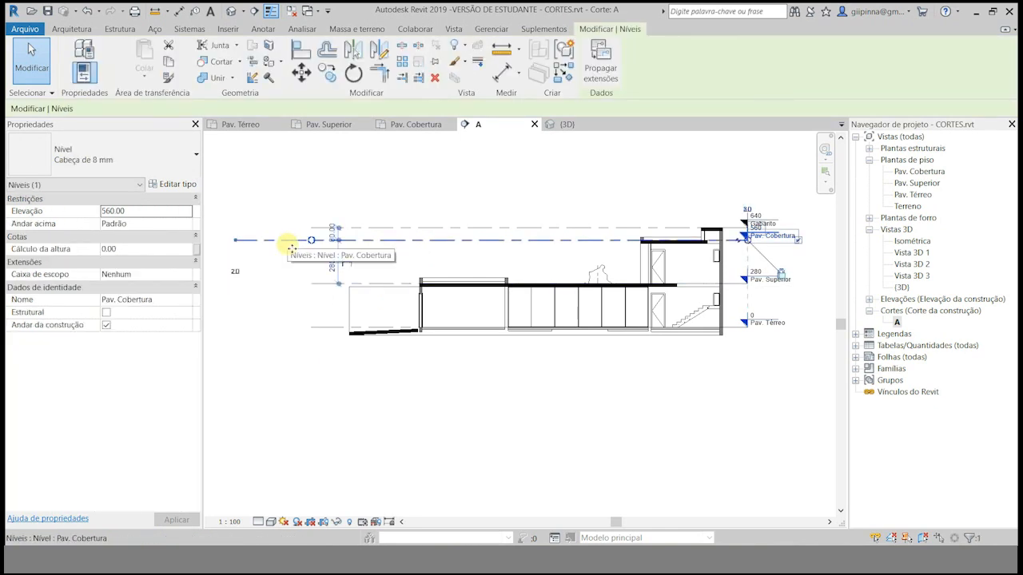
pyautogui.click(441, 405)
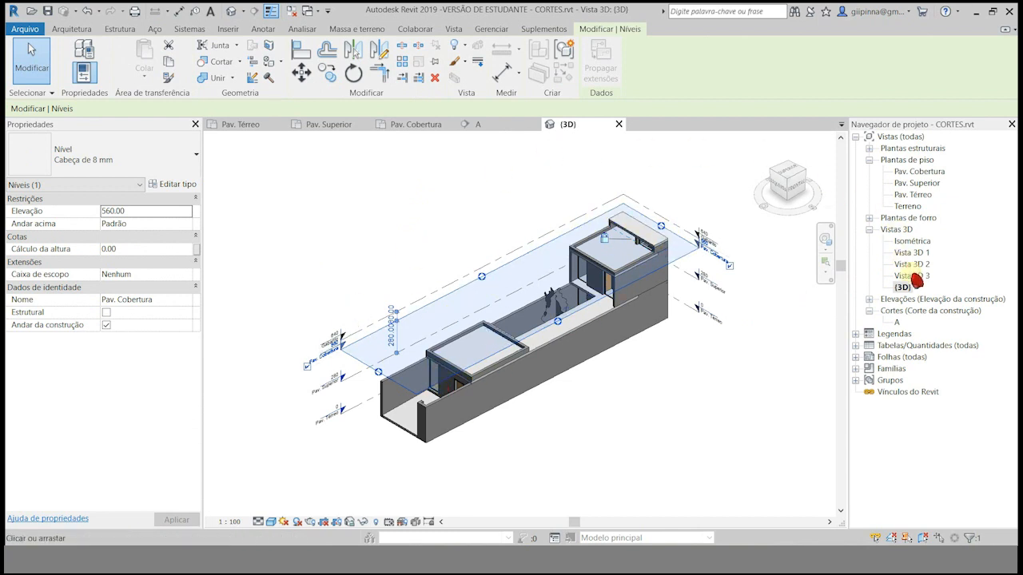
pyautogui.doubleClick(898, 323)
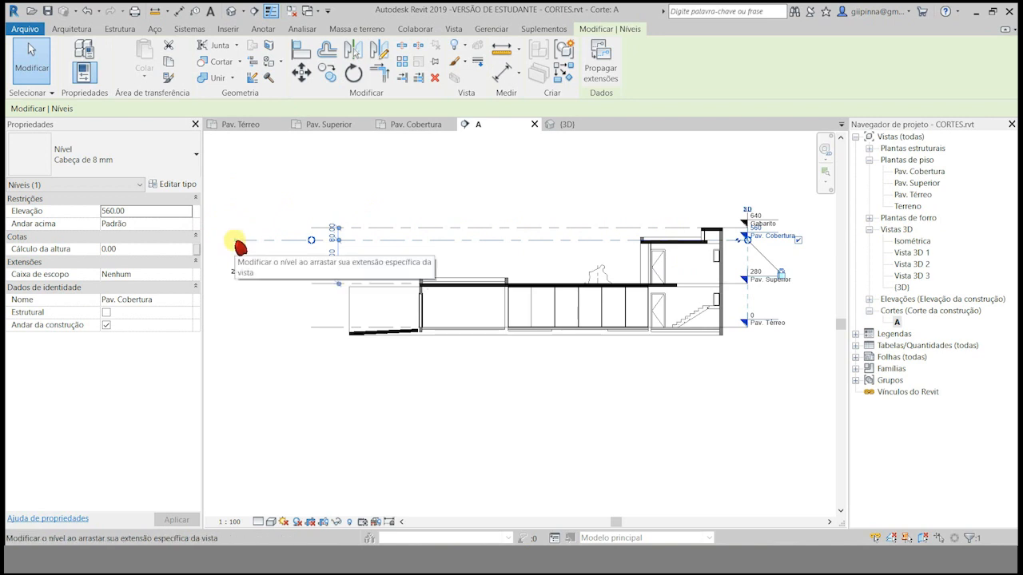
# Step: Pull the Pav. Cobertura level's garage end back in line with the other levels, returning it to 3D extents
pyautogui.moveTo(240, 247); pyautogui.dragTo(321, 241)
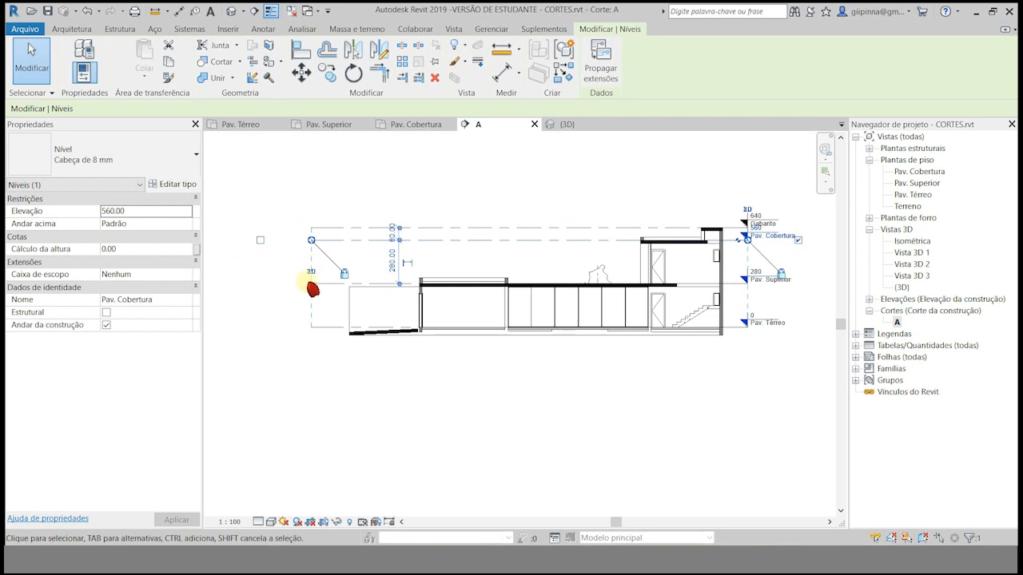
pyautogui.click(235, 371)
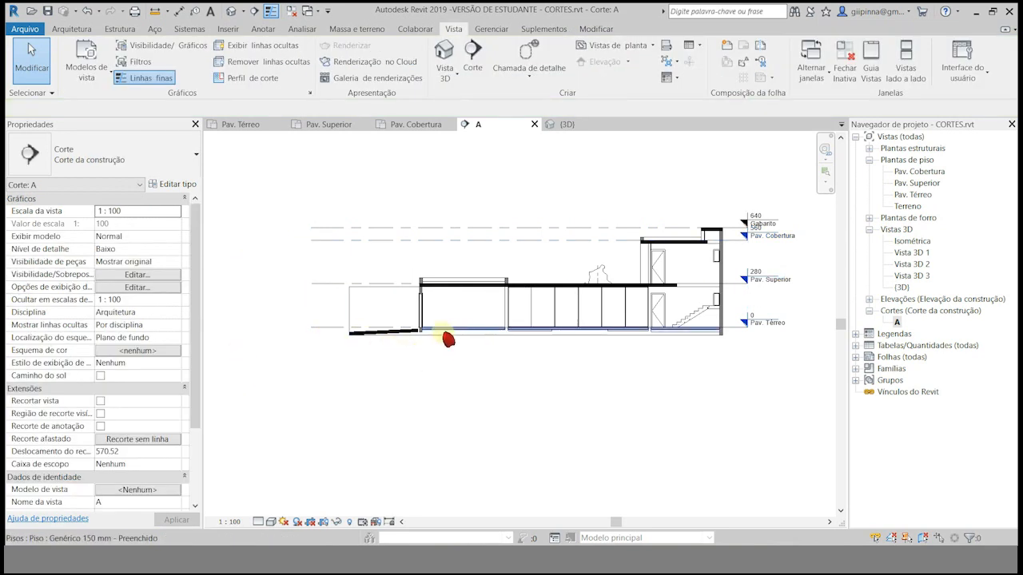
pyautogui.click(422, 230)
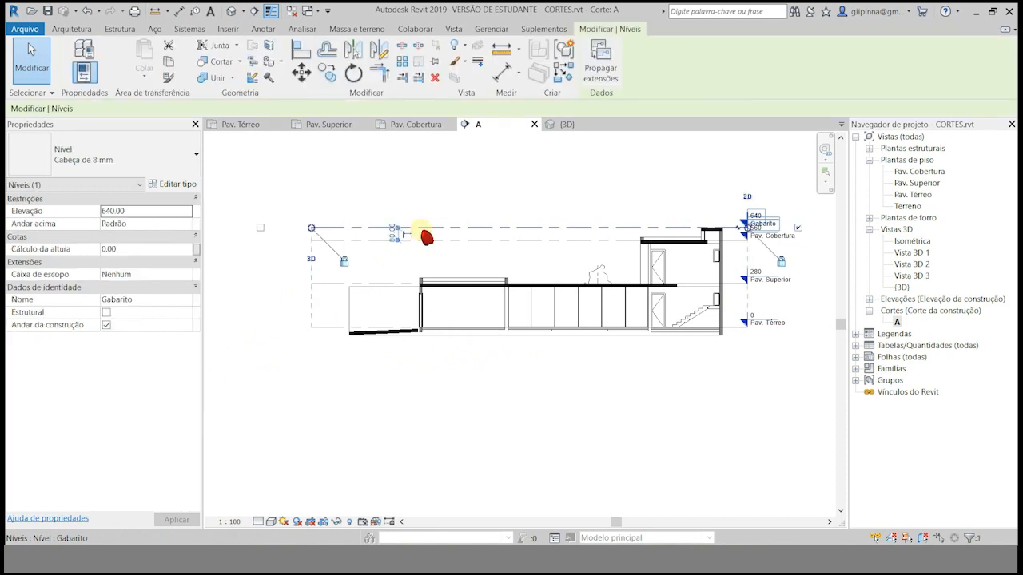
pyautogui.click(667, 153)
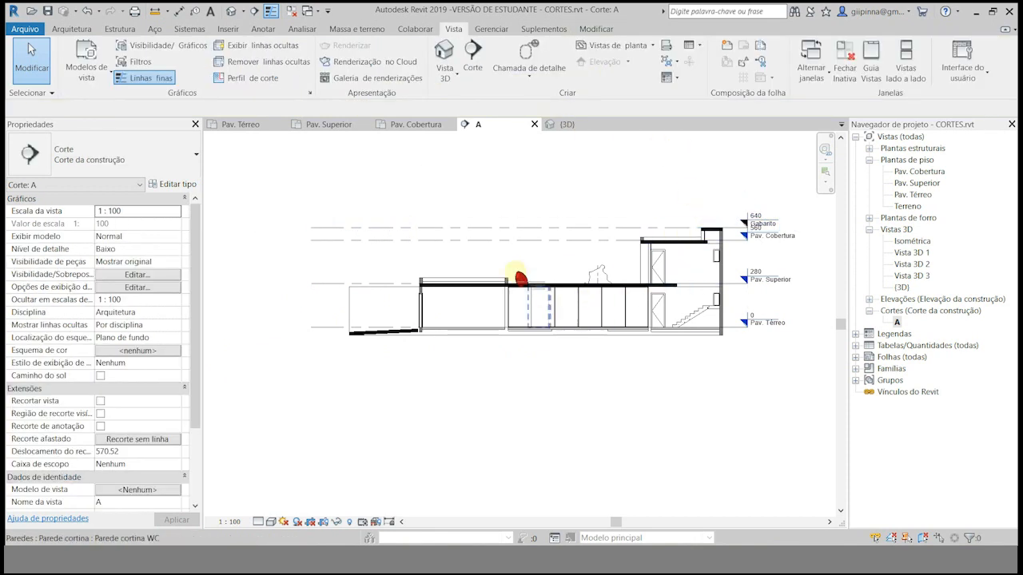
pyautogui.click(434, 219)
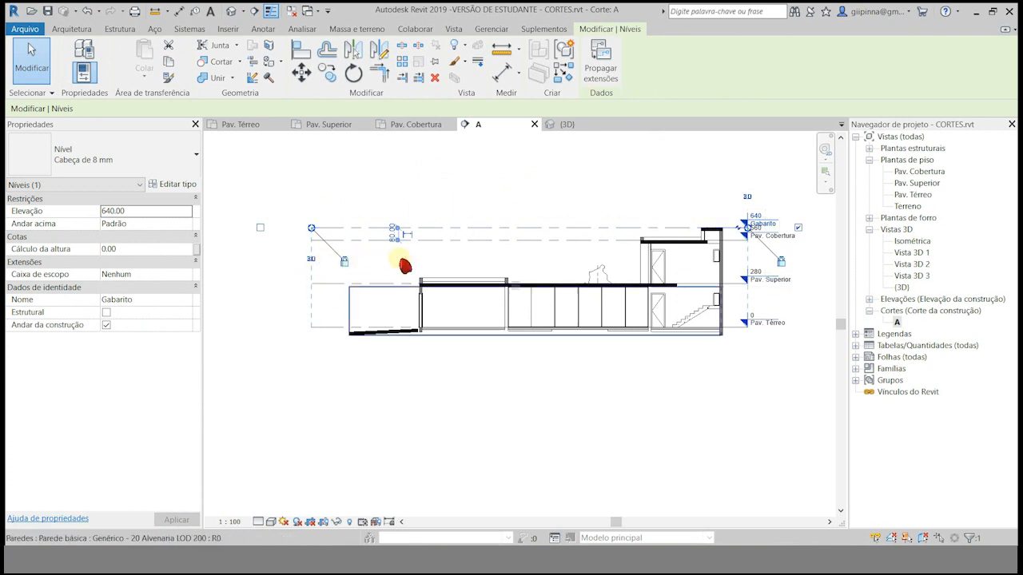
pyautogui.click(422, 192)
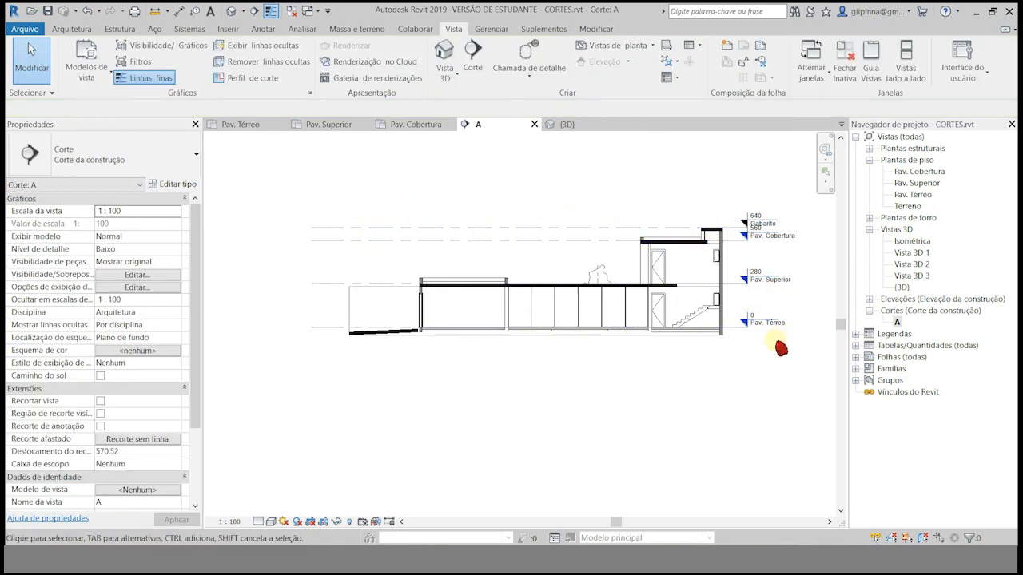
# Step: Set the Genérico 20 cm floor type's coarse-scale fill to the solid pattern <Preenchimento sólido> in orange, RGB 255-128-064
pyautogui.scroll(2, 742, 357)
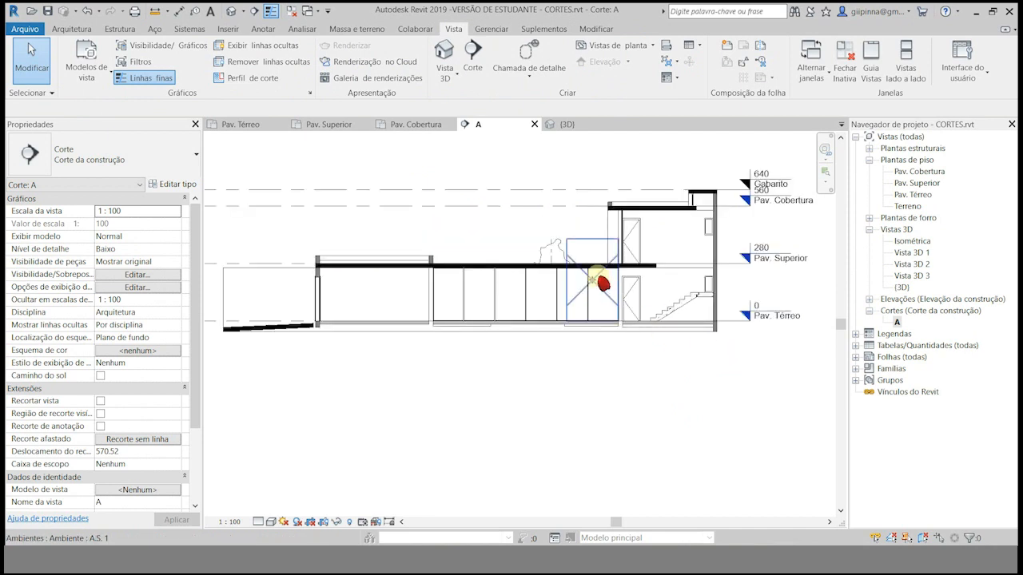
pyautogui.click(676, 210)
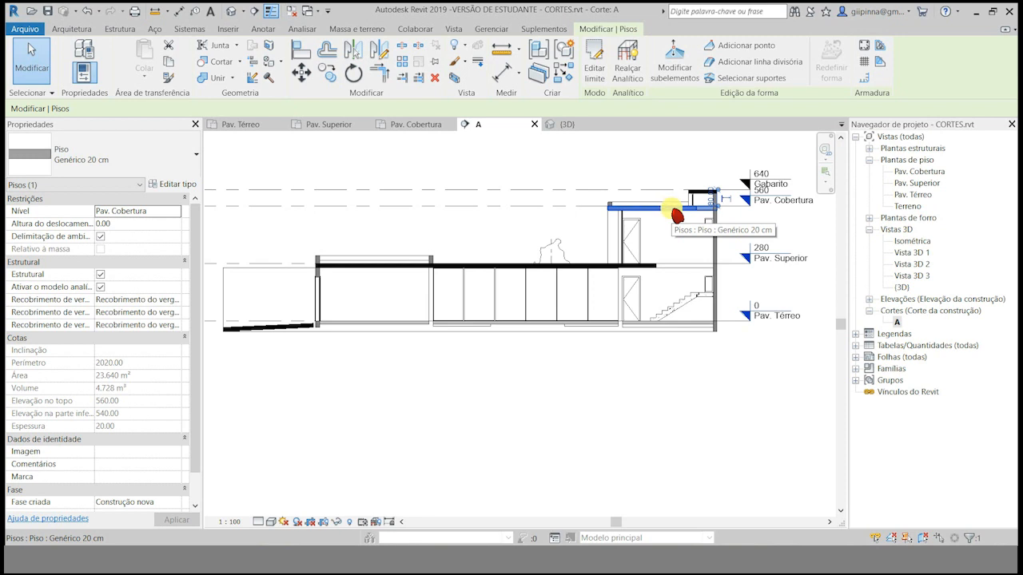
pyautogui.click(167, 185)
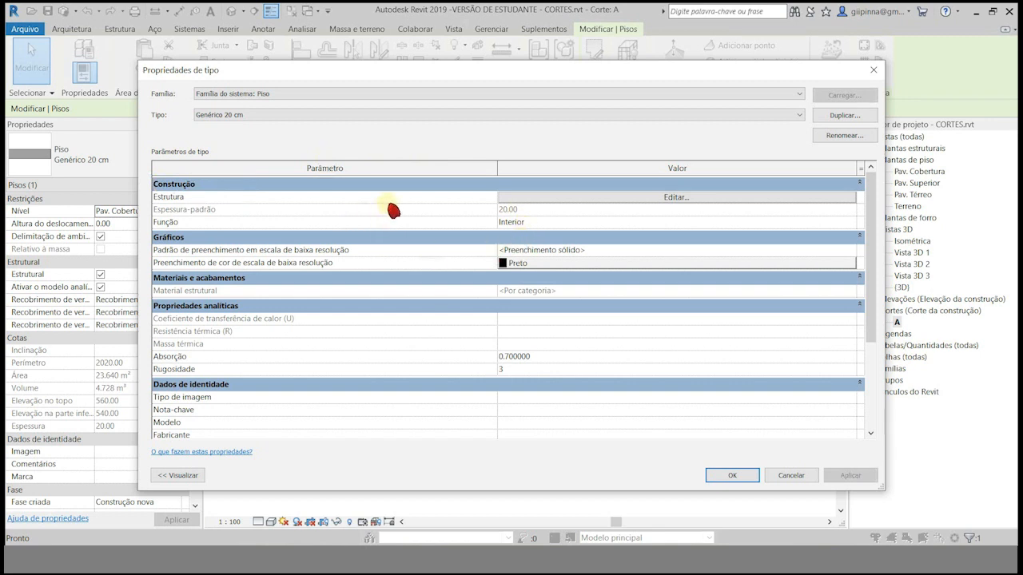
pyautogui.click(592, 251)
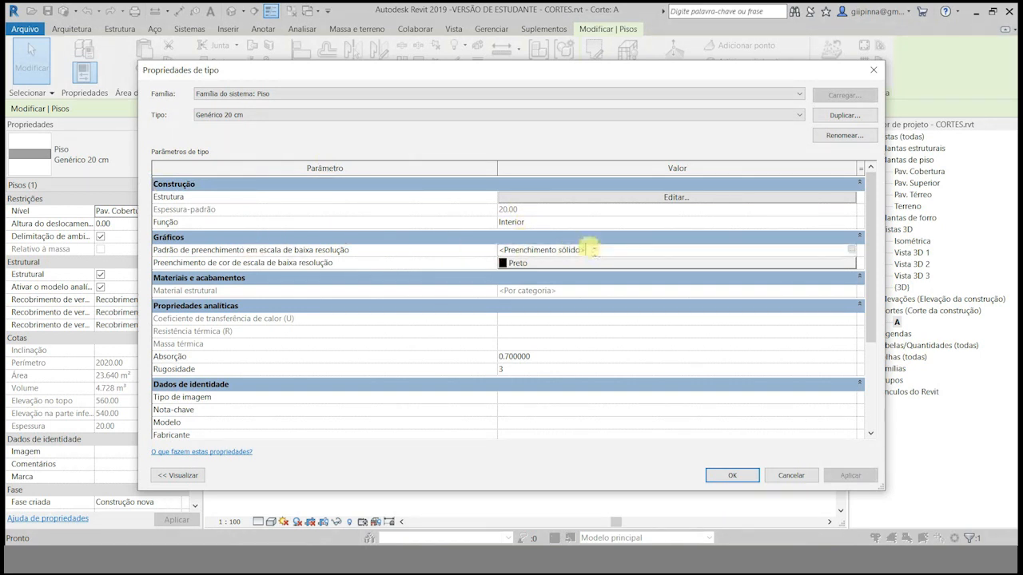
pyautogui.click(851, 251)
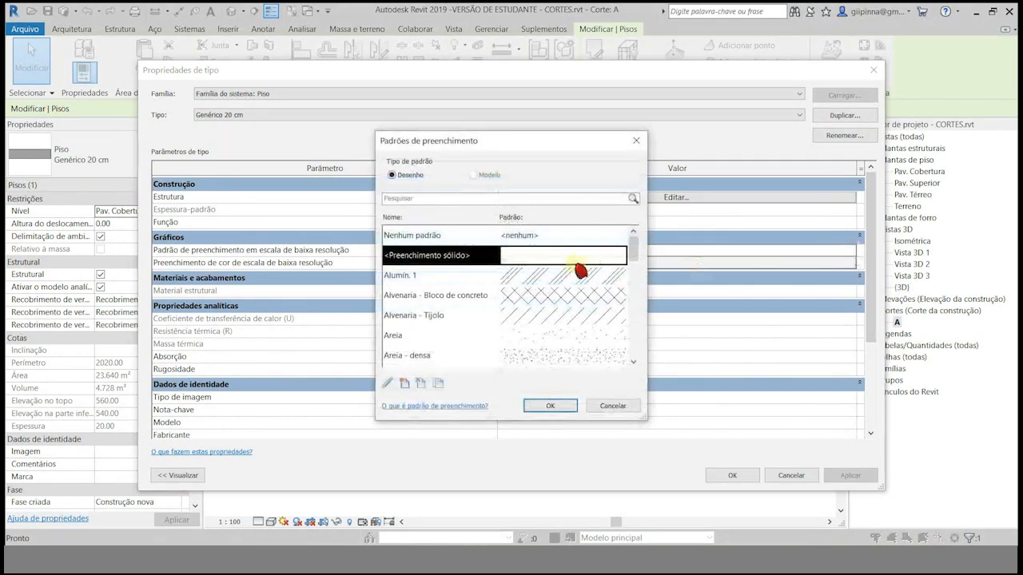
pyautogui.click(550, 406)
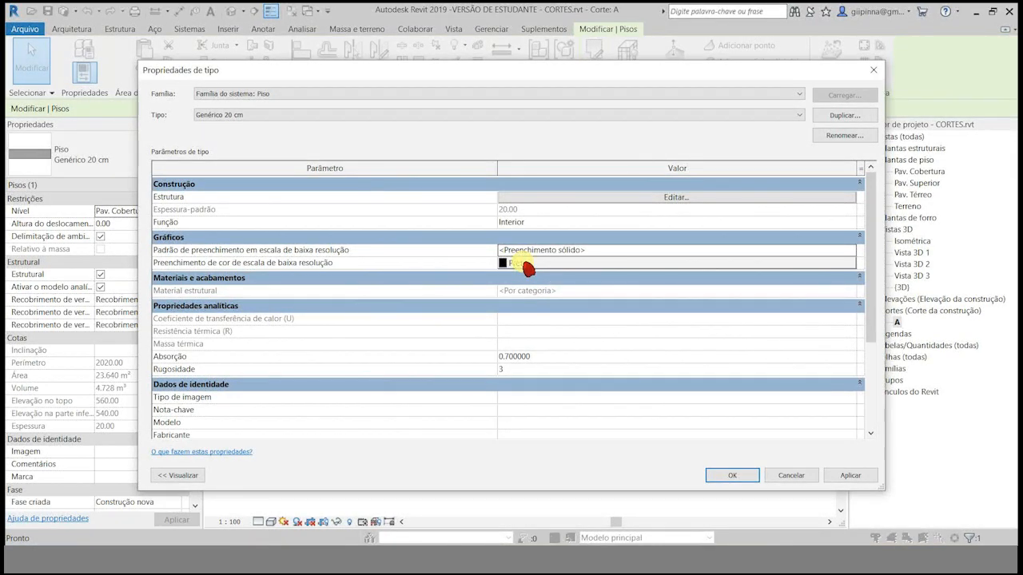
pyautogui.click(520, 265)
pyautogui.click(393, 202)
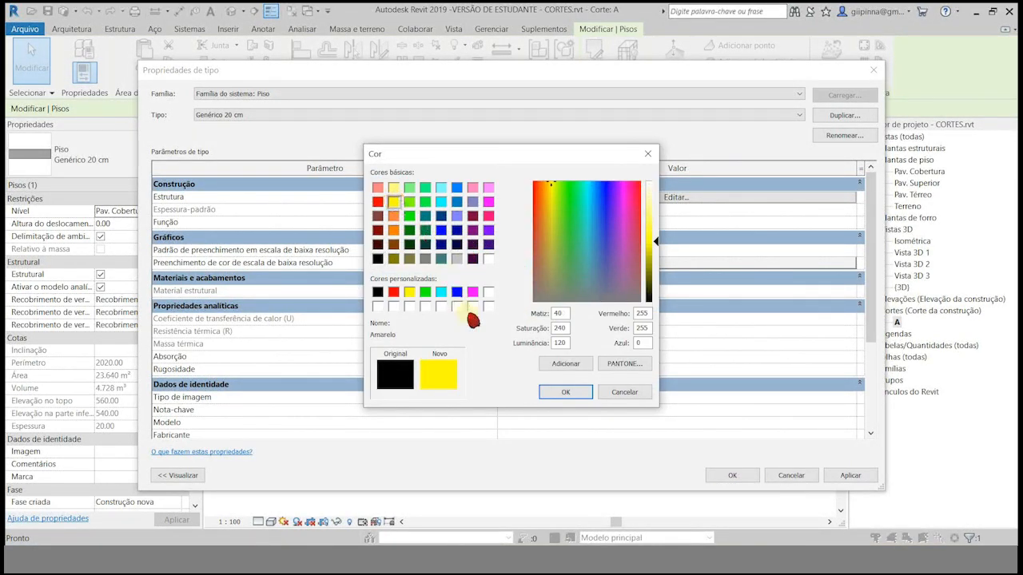
pyautogui.click(394, 215)
pyautogui.click(565, 391)
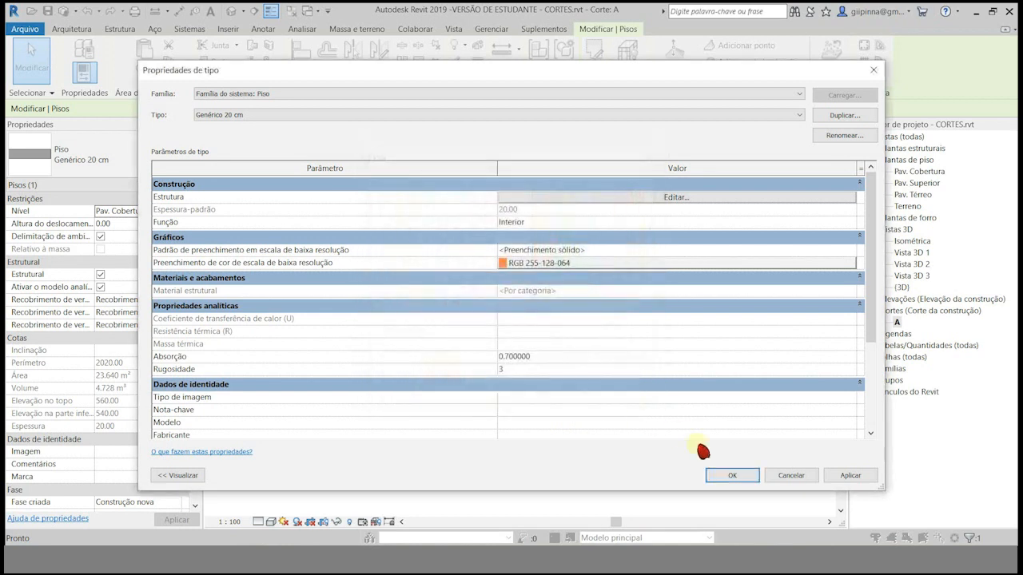
pyautogui.click(731, 476)
pyautogui.click(547, 402)
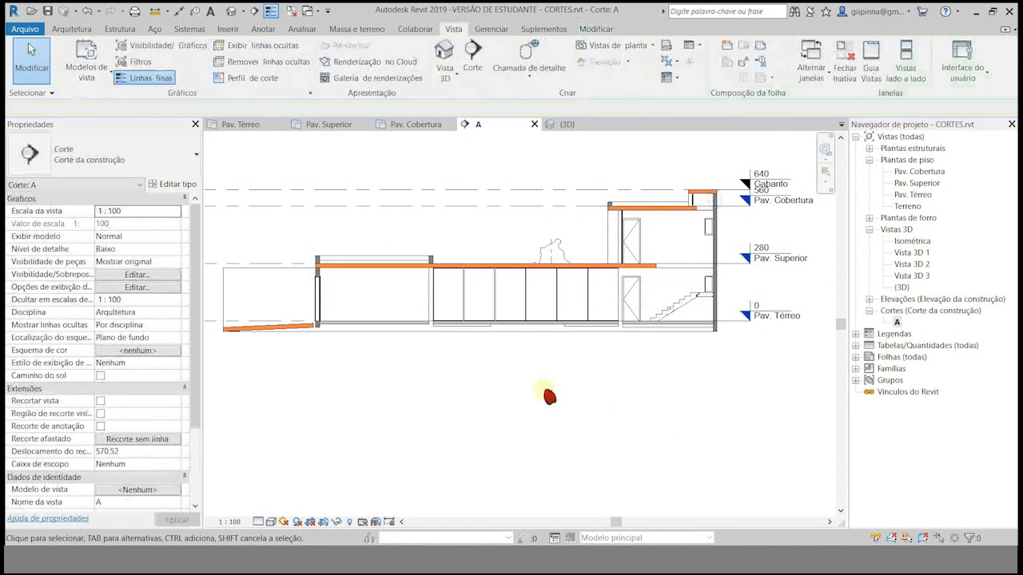
# Step: Set the detail level of section A to Baixo
pyautogui.scroll(4, 459, 326)
pyautogui.click(263, 522)
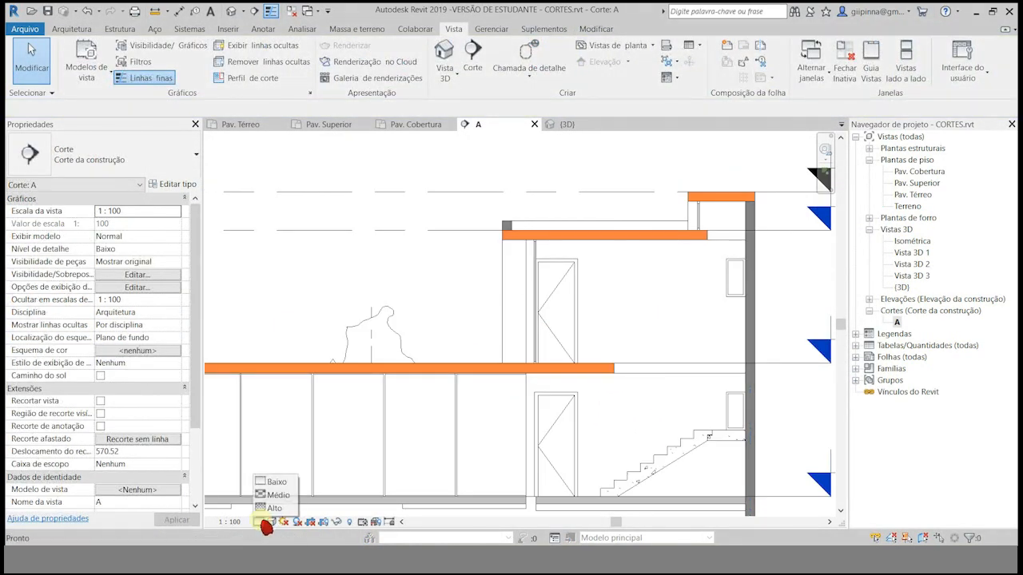
pyautogui.click(279, 484)
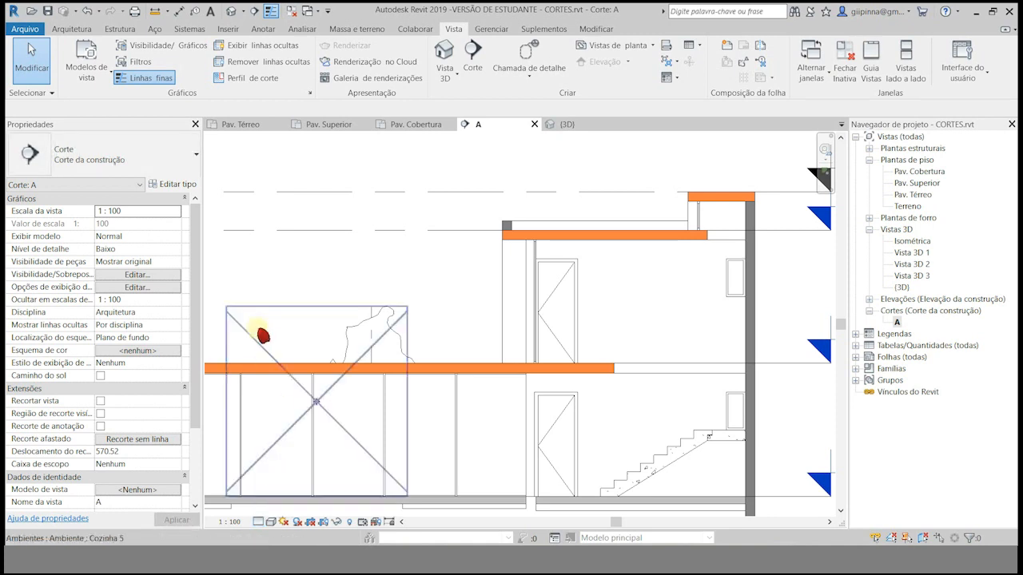
pyautogui.click(537, 238)
pyautogui.click(464, 183)
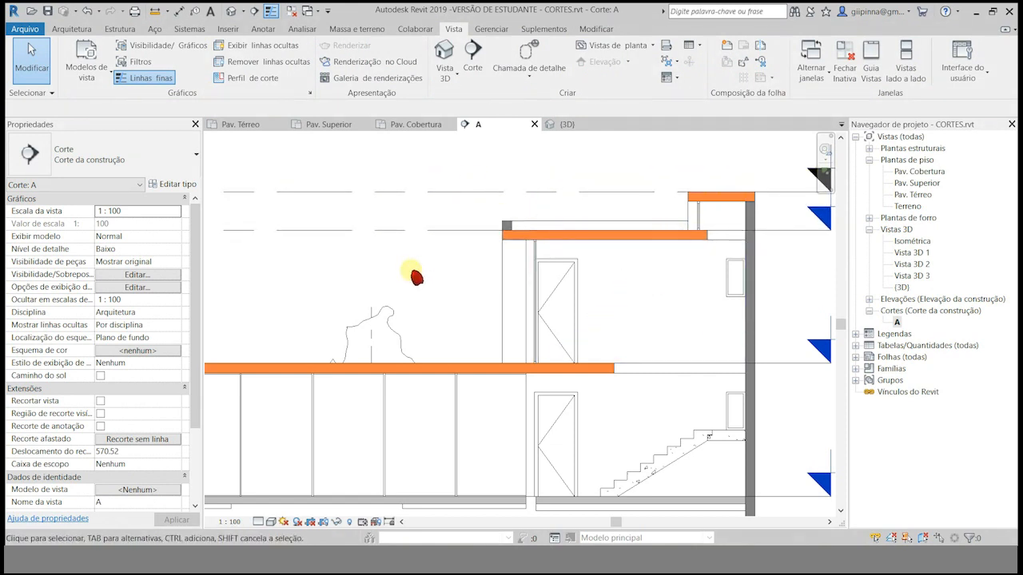
# Step: Change the Genérico 20 cm floor type's coarse-scale fill pattern to Alvenaria - Bloco de concreto
pyautogui.click(428, 374)
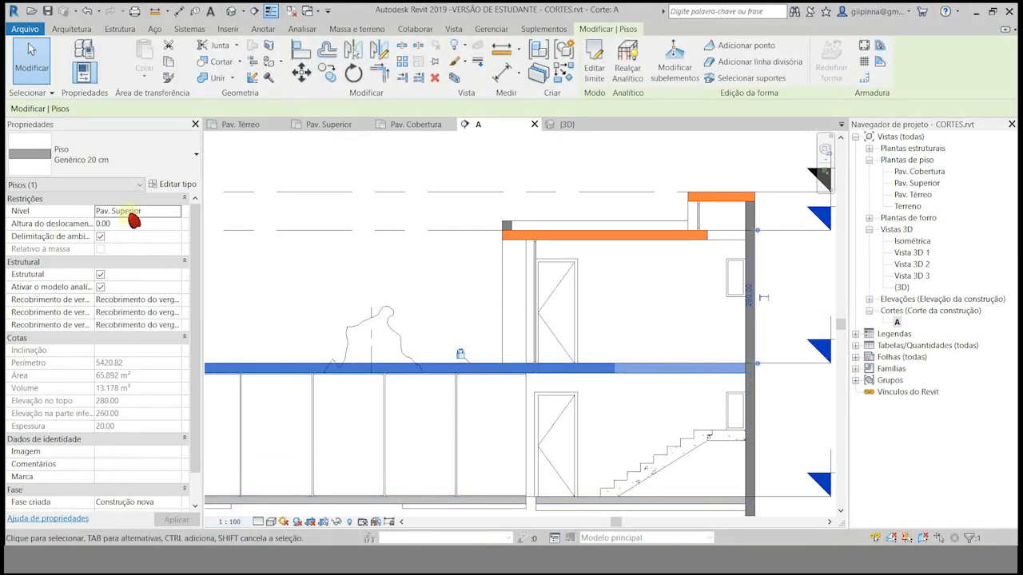
pyautogui.click(174, 185)
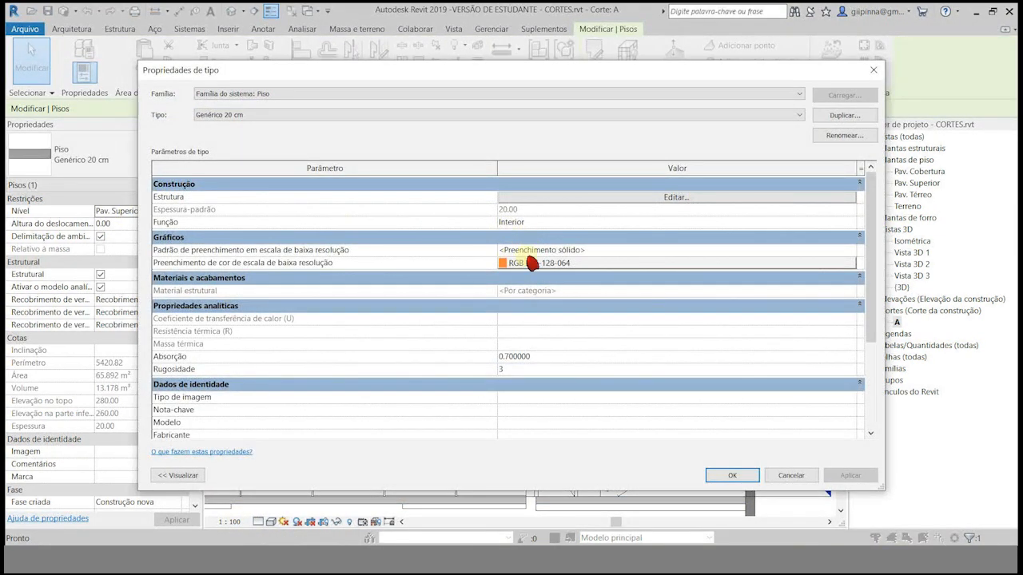
pyautogui.click(559, 250)
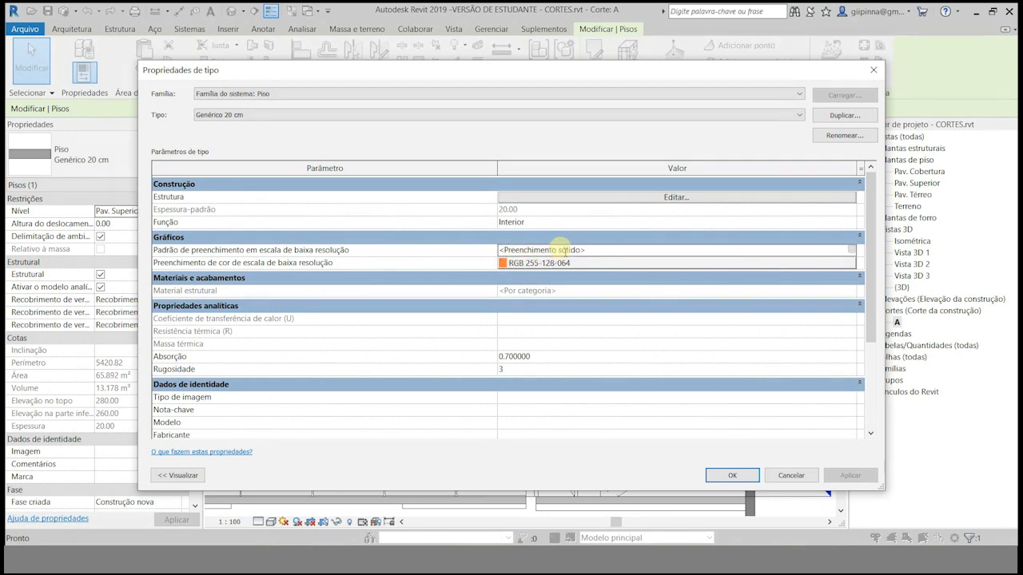
pyautogui.click(848, 251)
pyautogui.click(575, 297)
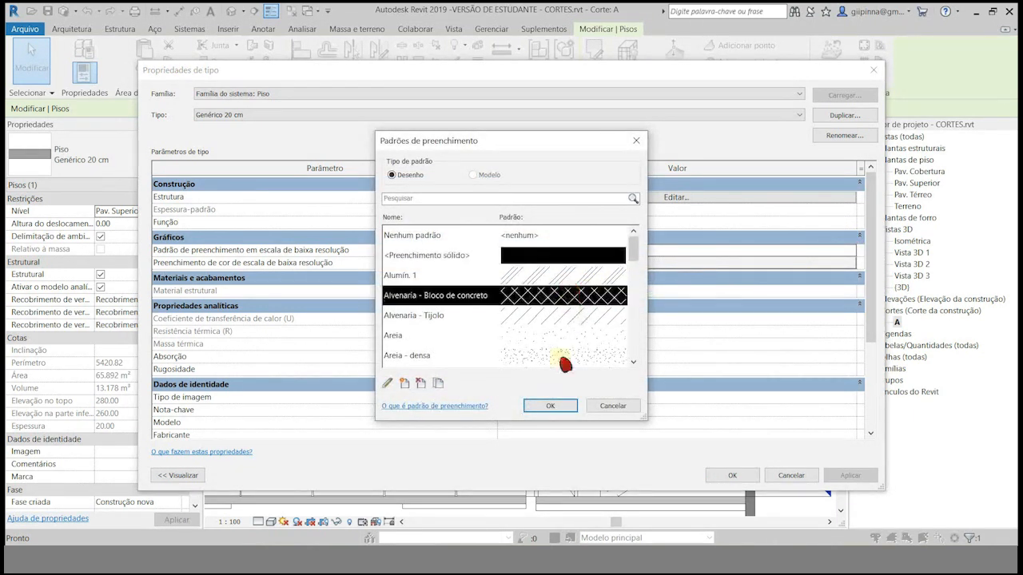
pyautogui.click(550, 405)
pyautogui.click(732, 476)
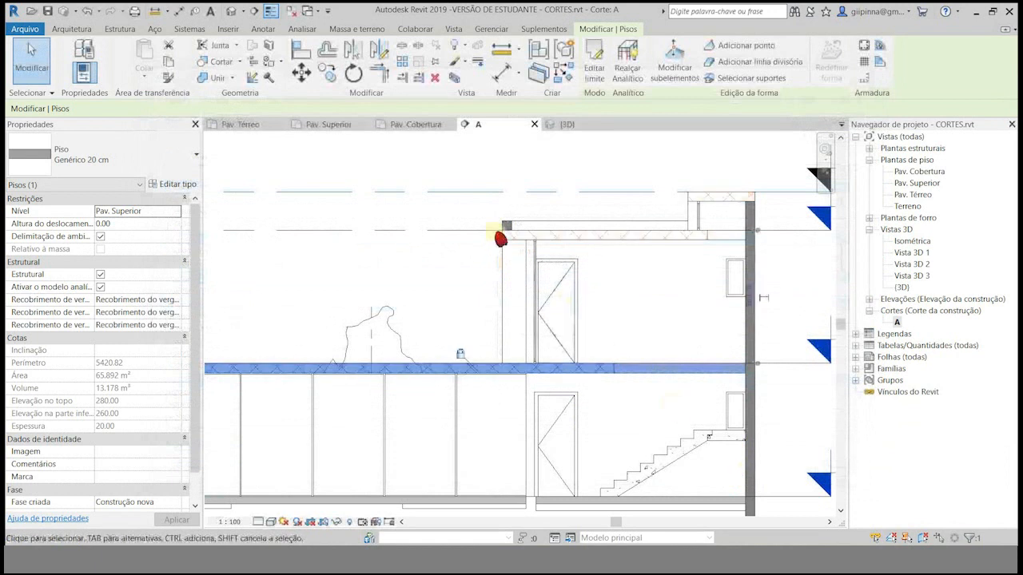
pyautogui.click(551, 155)
# Step: Set the Genérico 20 cm floor type's coarse-scale fill to black with the <Preenchimento sólido> pattern
pyautogui.scroll(-2, 678, 225)
pyautogui.scroll(2, 277, 313)
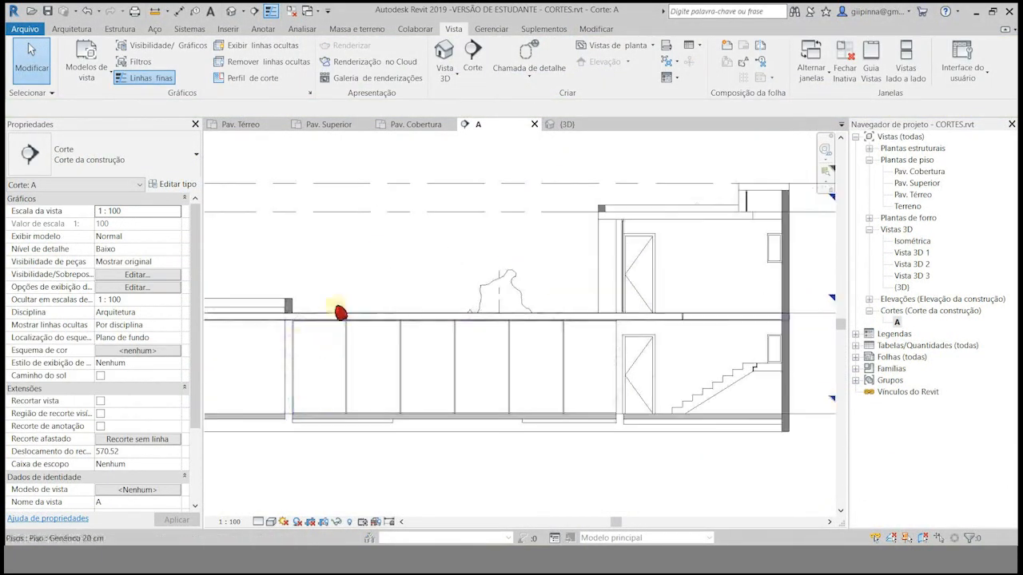
pyautogui.scroll(3, 285, 331)
pyautogui.click(370, 308)
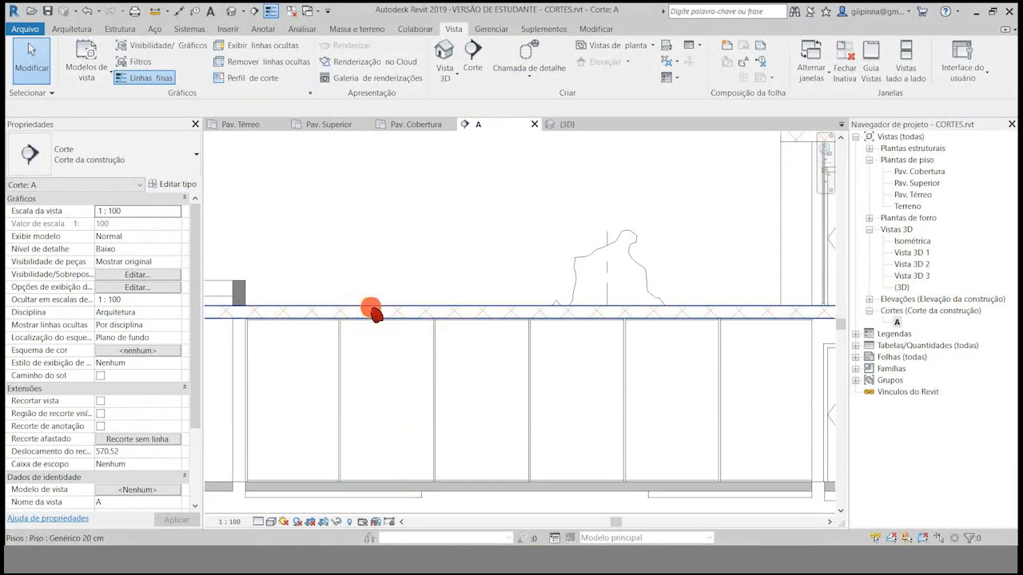
pyautogui.click(174, 185)
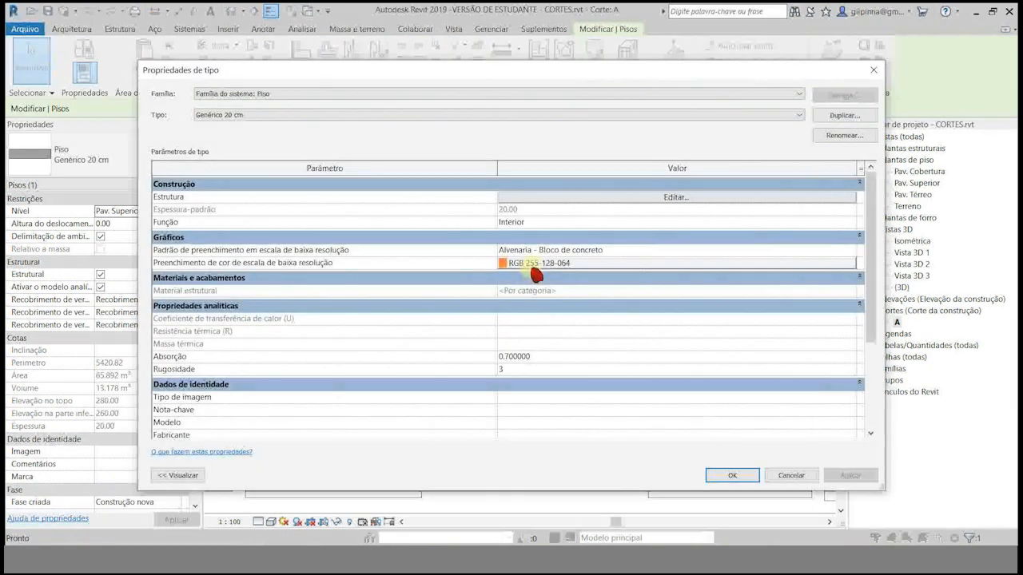
pyautogui.click(533, 271)
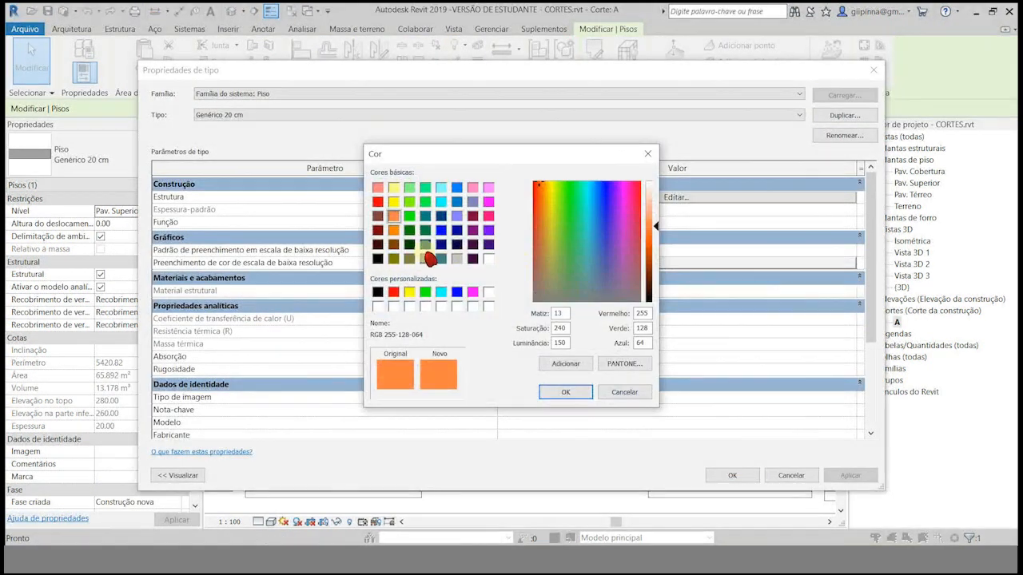
pyautogui.click(381, 294)
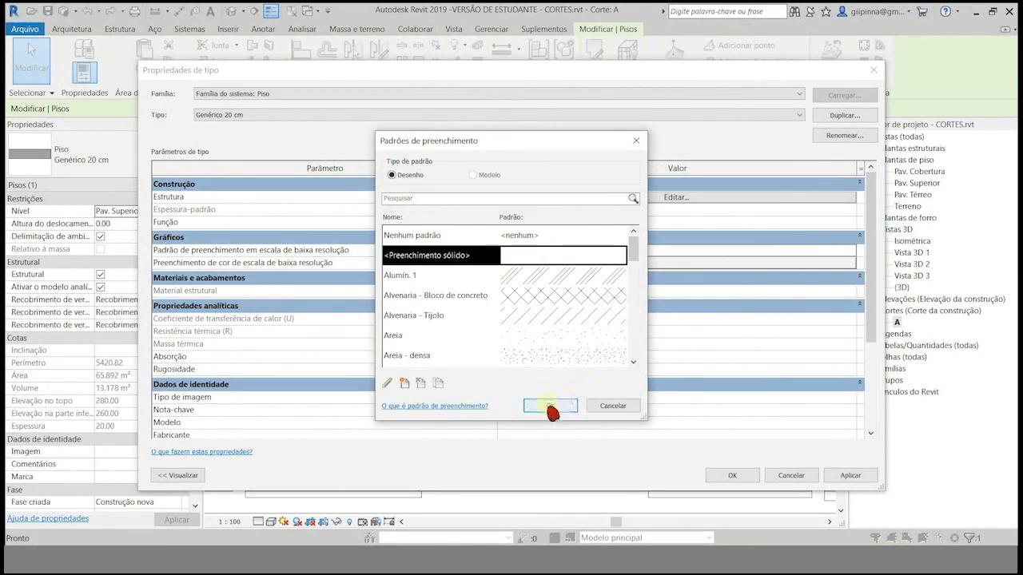
pyautogui.click(566, 407)
pyautogui.click(729, 475)
pyautogui.press('Escape')
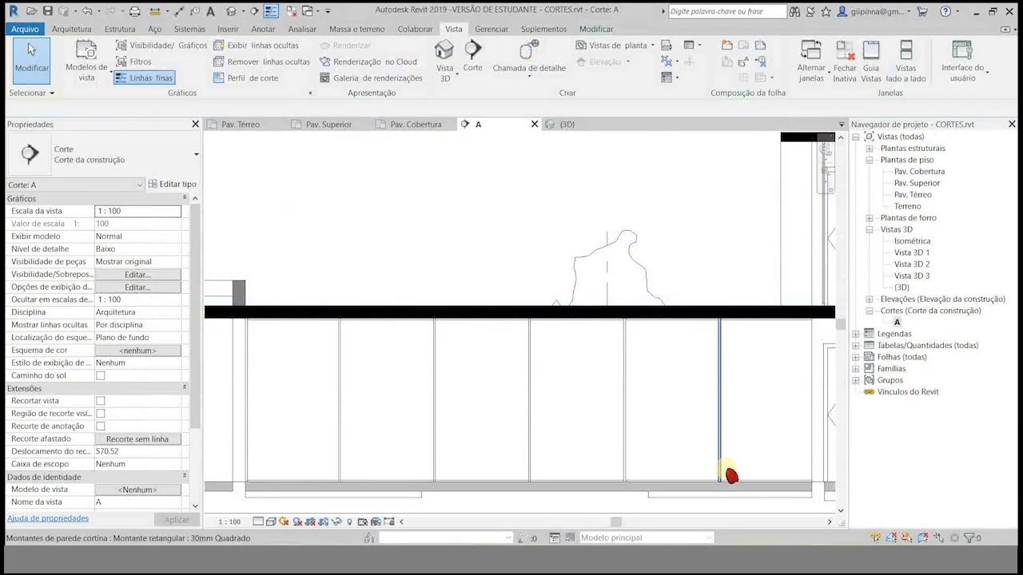
pyautogui.scroll(-5, 424, 220)
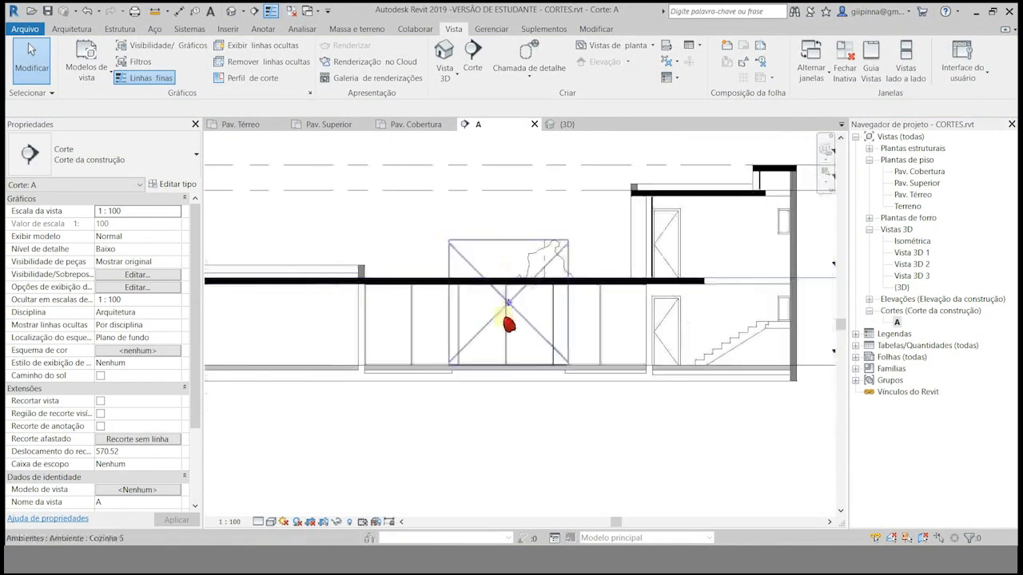
pyautogui.scroll(2, 264, 480)
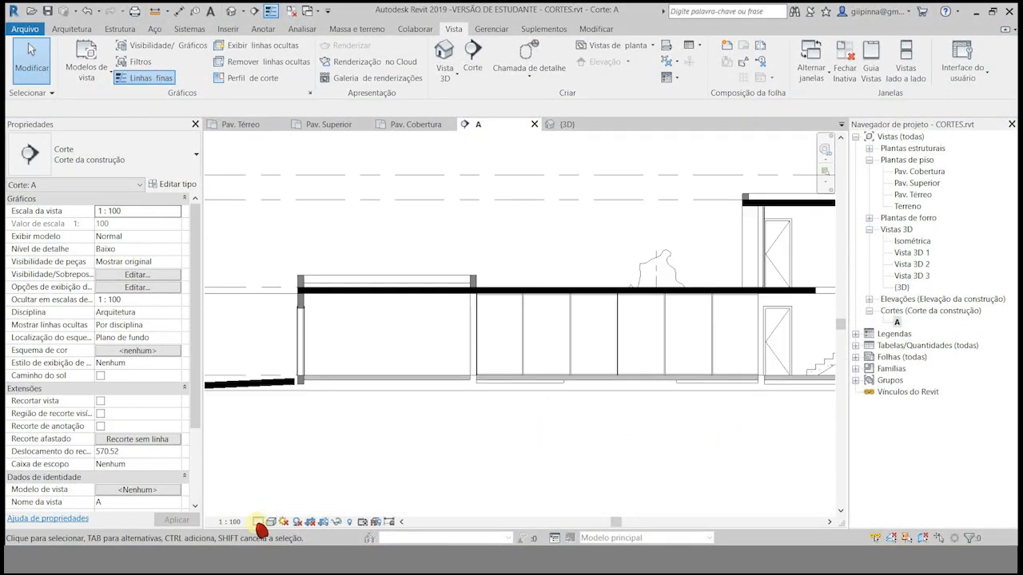
# Step: Set the coarse-scale fill color of the ground floor's Genérico 150 mm - Preenchido type to black
pyautogui.click(391, 379)
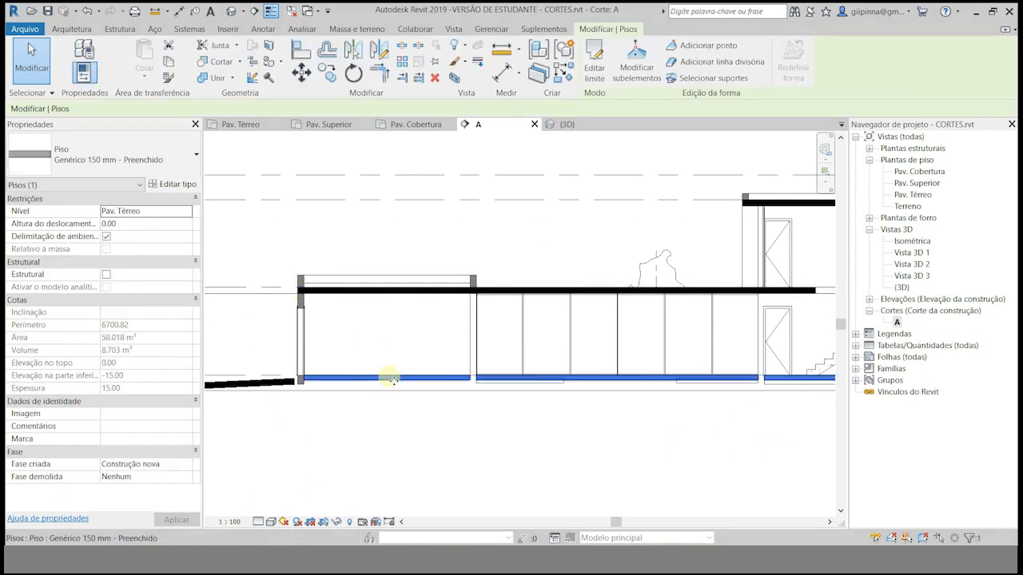
pyautogui.click(377, 286)
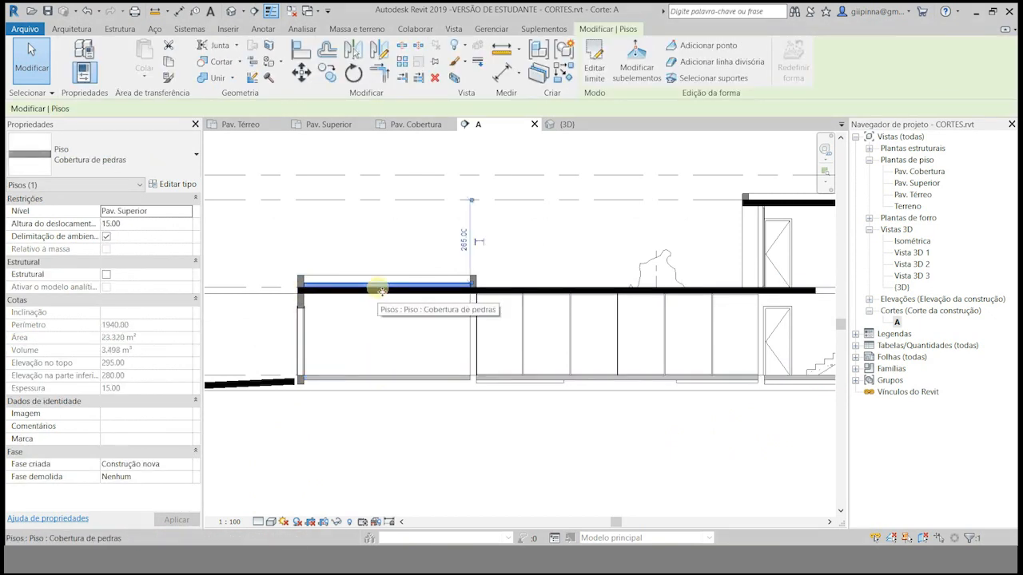
pyautogui.click(397, 163)
pyautogui.click(583, 292)
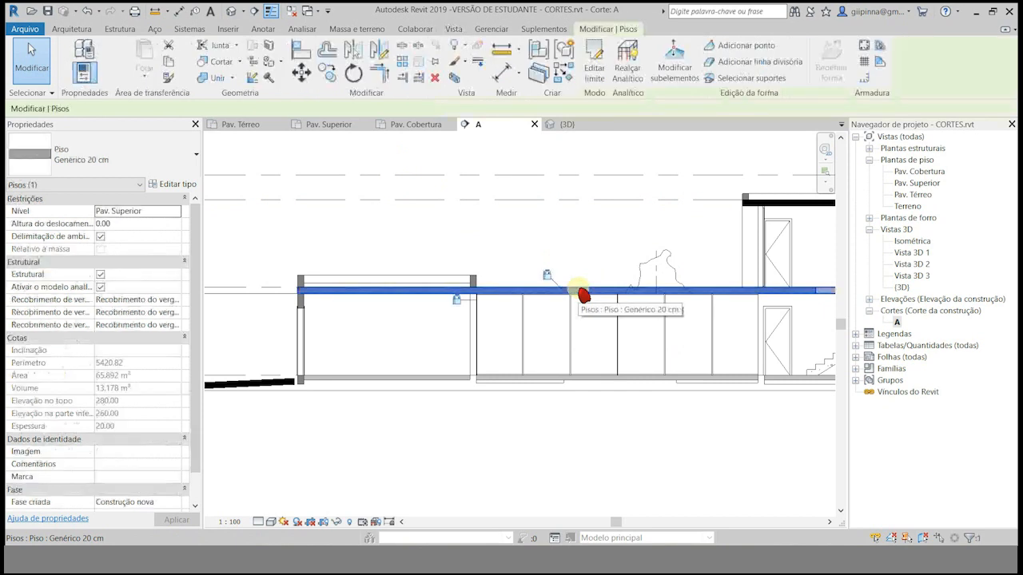
pyautogui.click(457, 146)
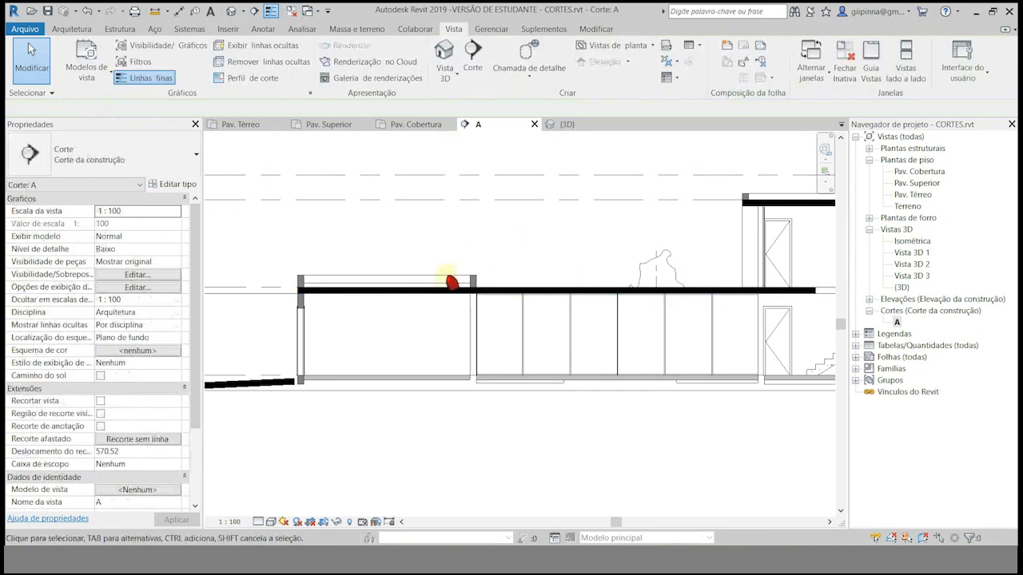
pyautogui.click(438, 380)
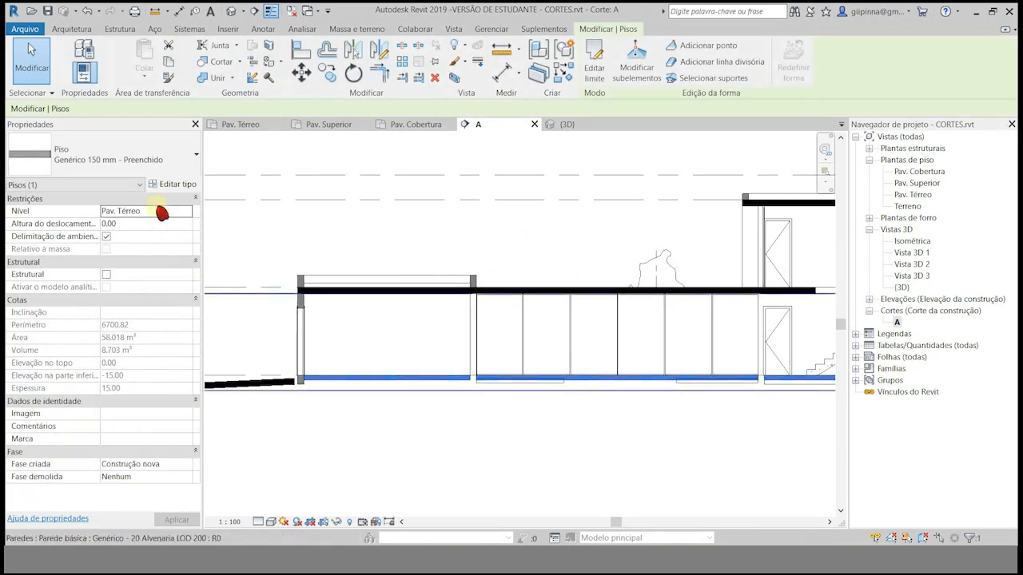
pyautogui.click(176, 184)
pyautogui.click(556, 265)
pyautogui.click(377, 292)
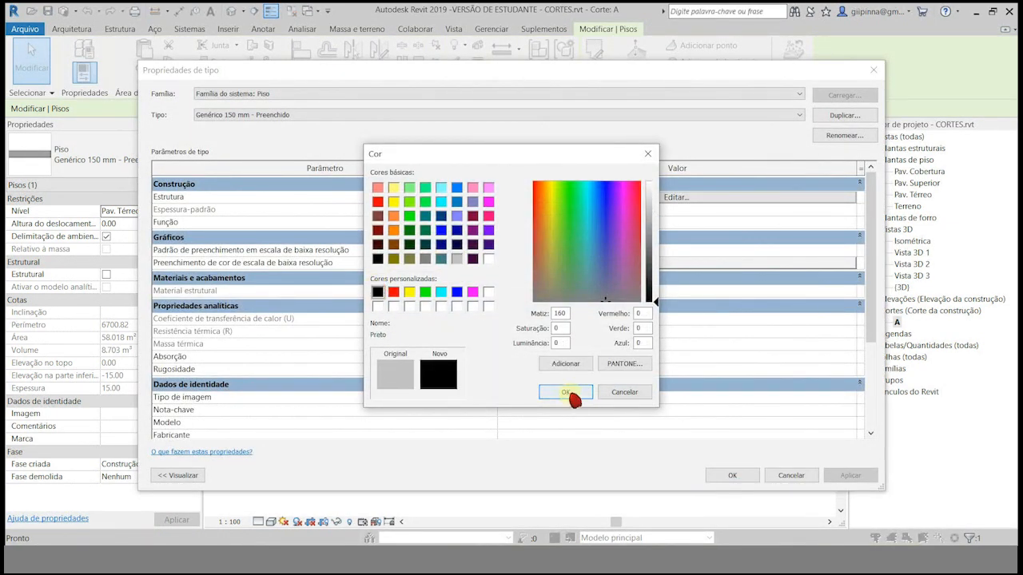
pyautogui.click(566, 393)
pyautogui.click(731, 475)
pyautogui.click(493, 435)
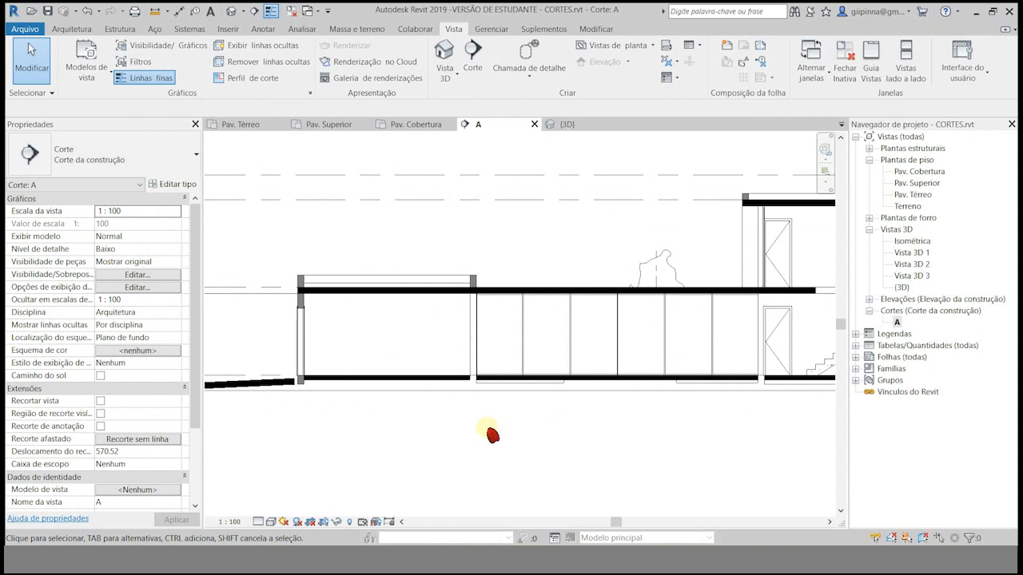
# Step: Apply the Nome color scheme of the Ambientes category to section A
pyautogui.scroll(-2, 464, 432)
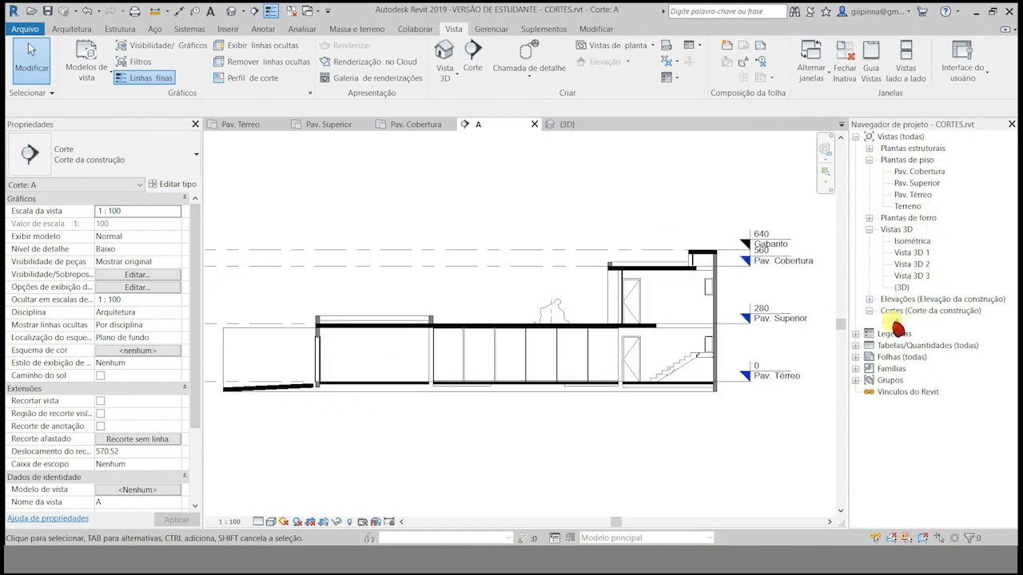
pyautogui.click(670, 287)
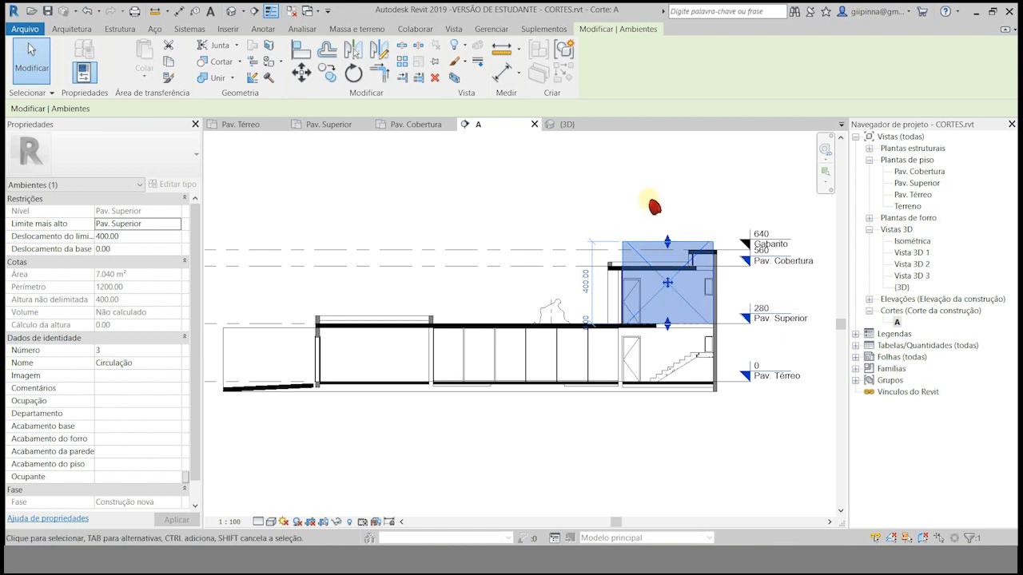
pyautogui.click(649, 201)
pyautogui.scroll(-1, 813, 429)
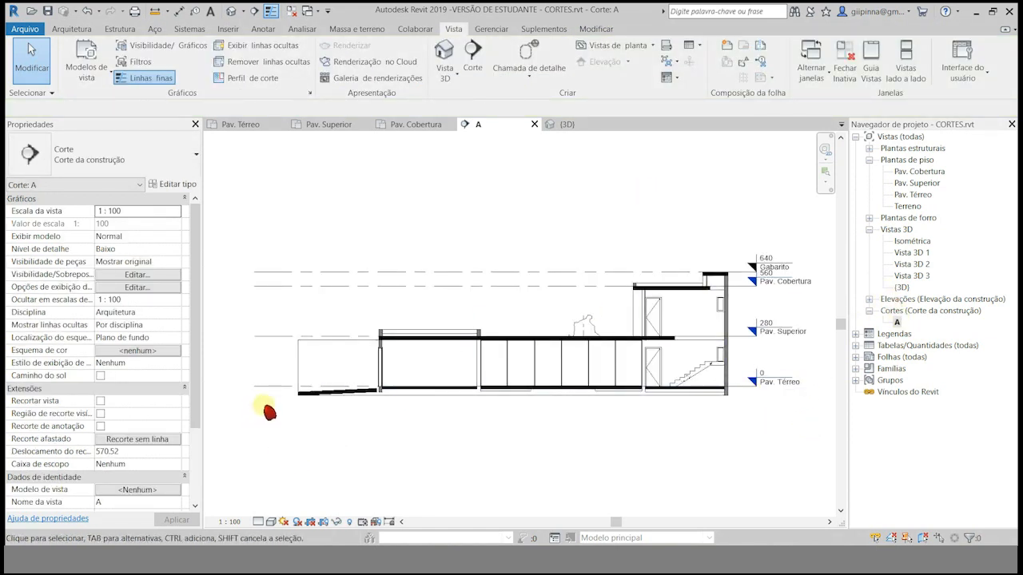
pyautogui.click(159, 355)
pyautogui.click(337, 199)
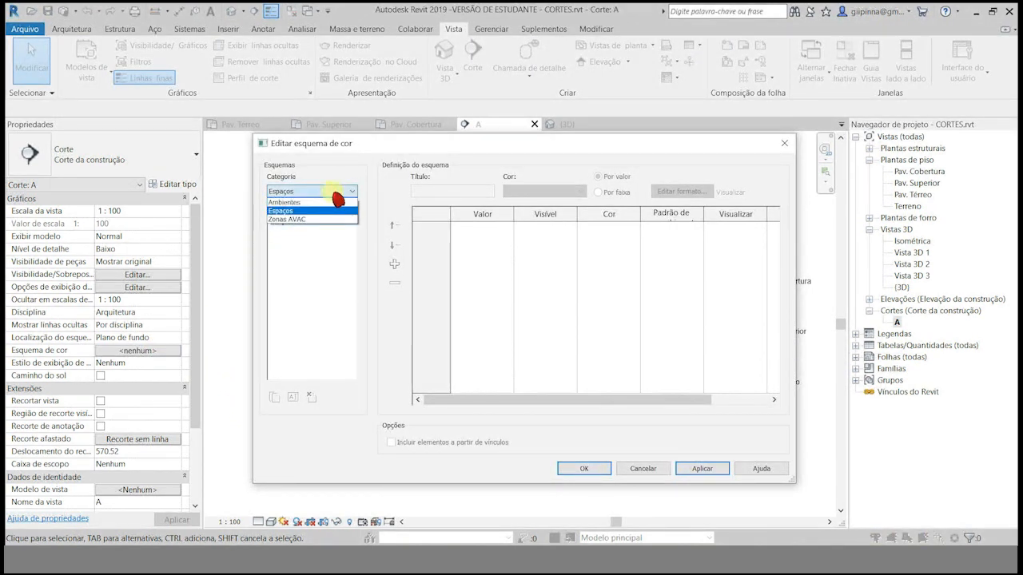
pyautogui.click(329, 204)
pyautogui.click(306, 220)
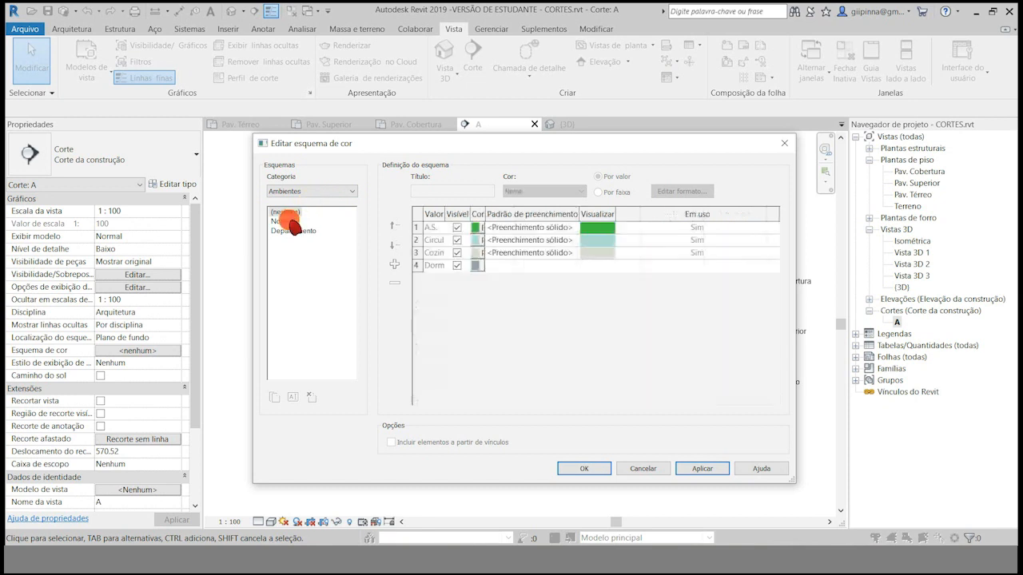
pyautogui.click(585, 470)
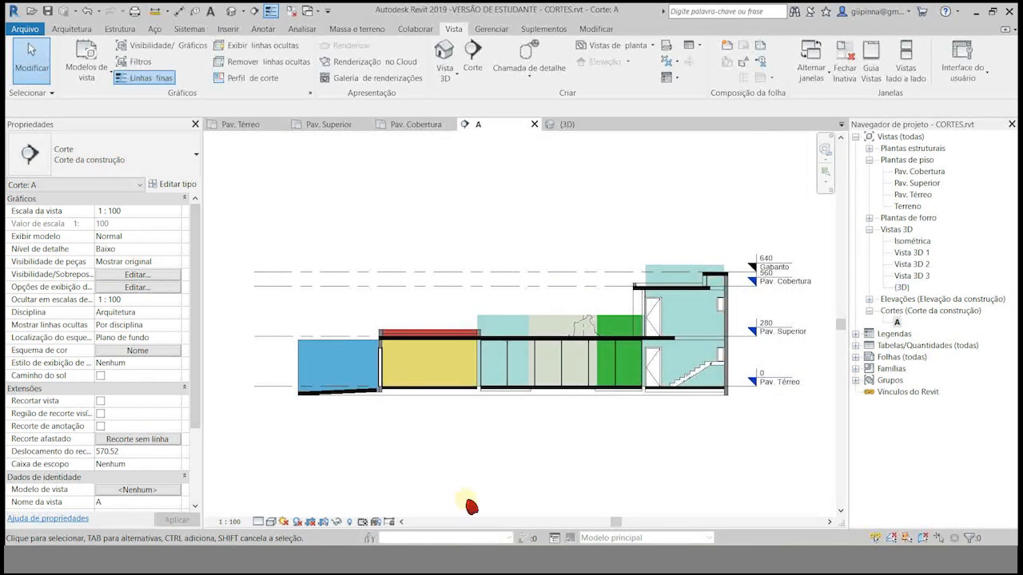
# Step: Lower the tops of the ground-floor Circulação, Cozinha and A.S. rooms to the underside of the Pav. Superior slab
pyautogui.scroll(1, 483, 446)
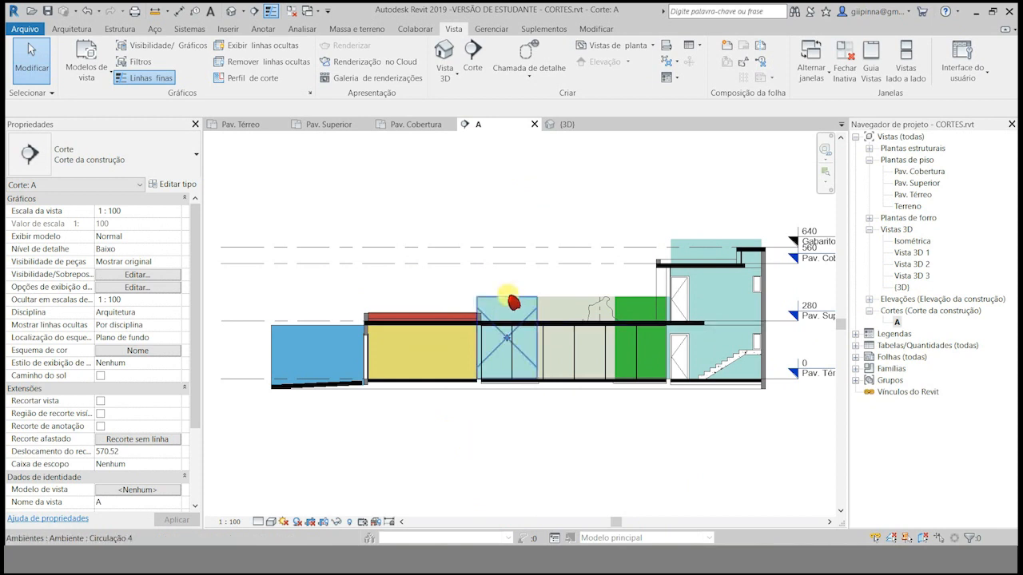
pyautogui.click(494, 358)
pyautogui.click(563, 200)
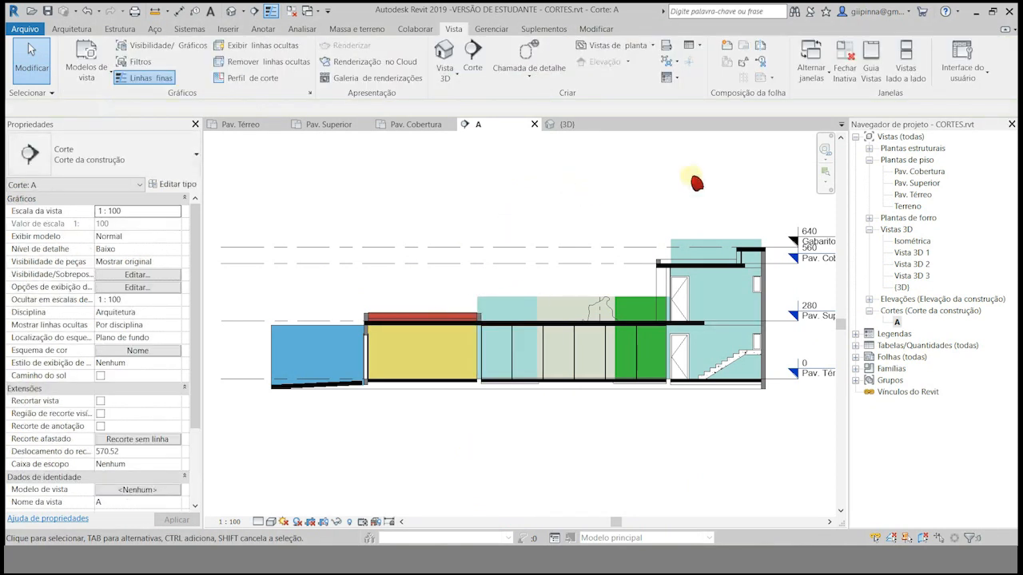
pyautogui.click(520, 307)
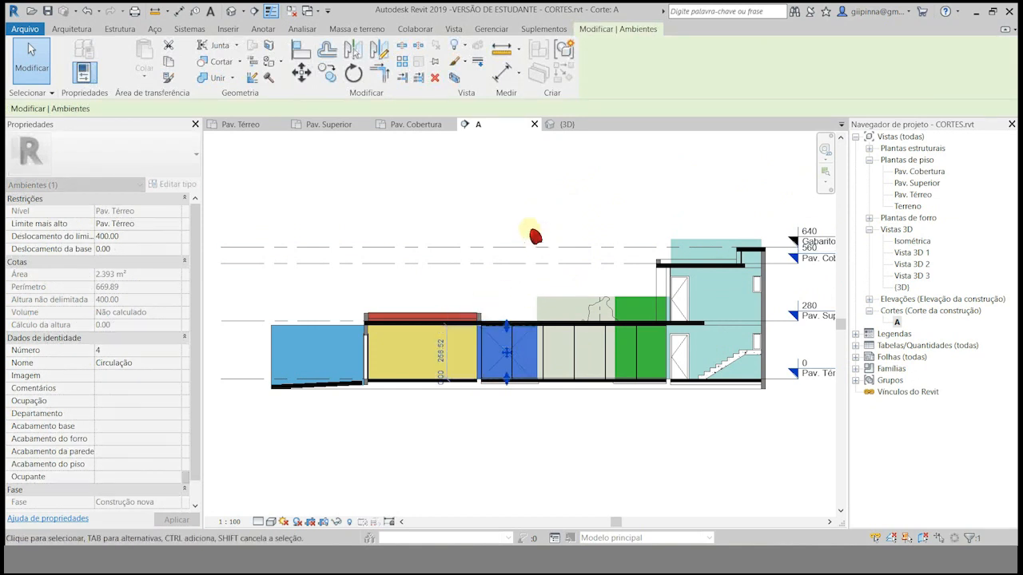
pyautogui.click(532, 235)
pyautogui.click(643, 306)
pyautogui.moveTo(643, 305); pyautogui.dragTo(644, 326)
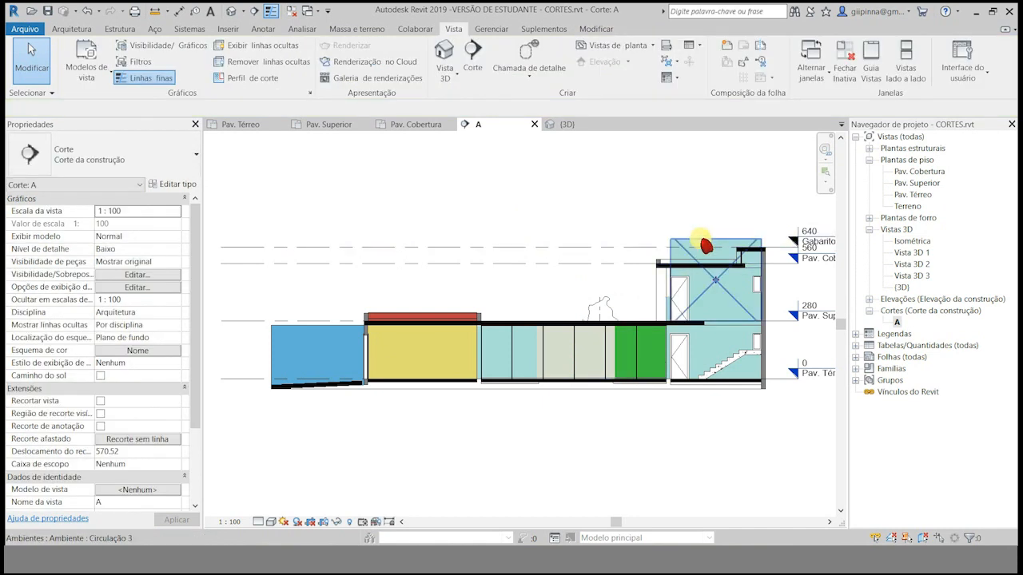
# Step: Lower the upper-floor Circulação room to the underside of its roof slab and the ground-floor stair room to the underside of the slab above
pyautogui.click(720, 243)
pyautogui.moveTo(717, 237); pyautogui.dragTo(716, 268)
pyautogui.moveTo(662, 330); pyautogui.dragTo(660, 334)
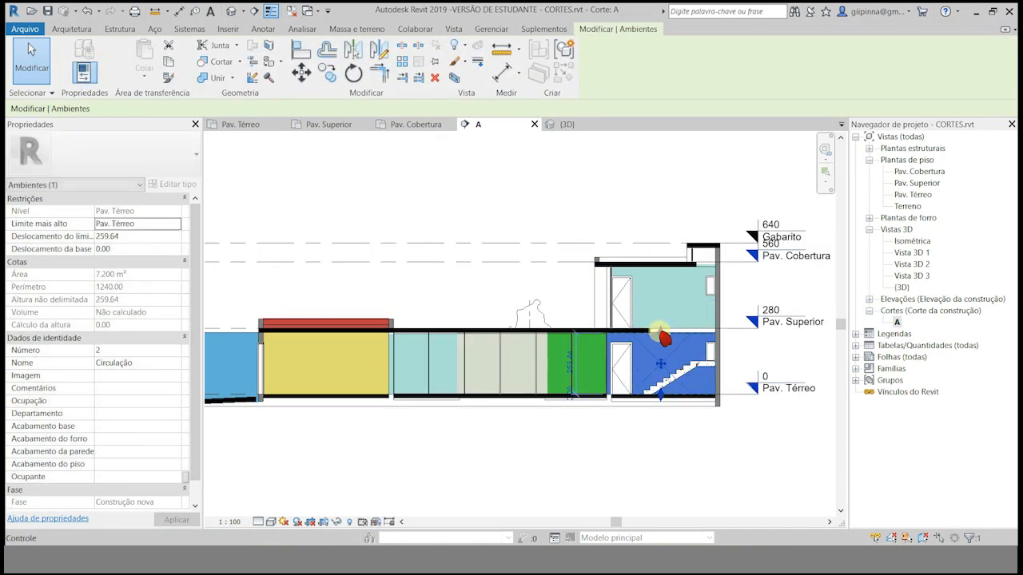
pyautogui.click(639, 436)
pyautogui.scroll(-2, 790, 463)
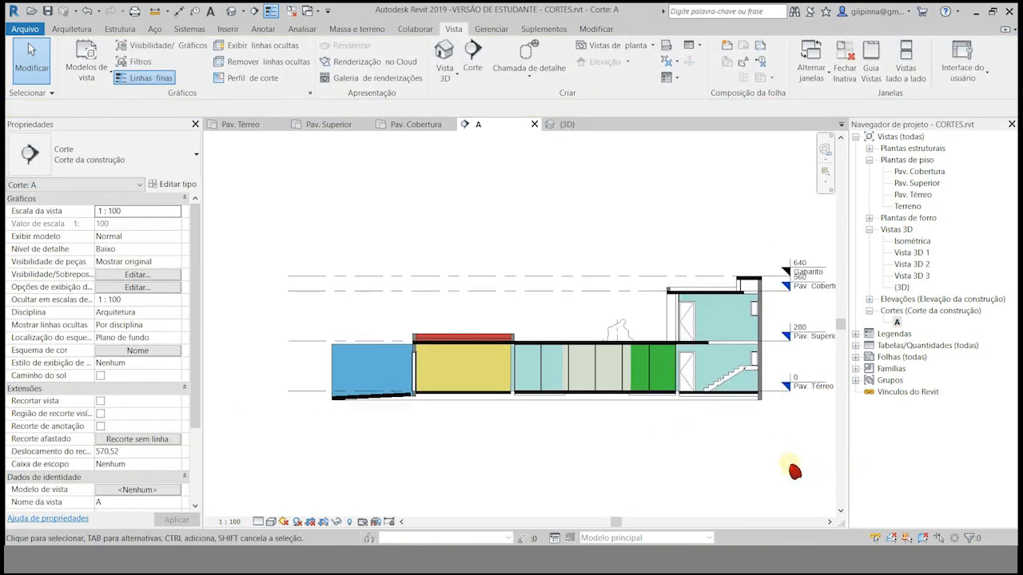
# Step: Tag all untagged rooms in section A using the Identificadores de ambiente category
pyautogui.scroll(1, 785, 459)
pyautogui.click(78, 30)
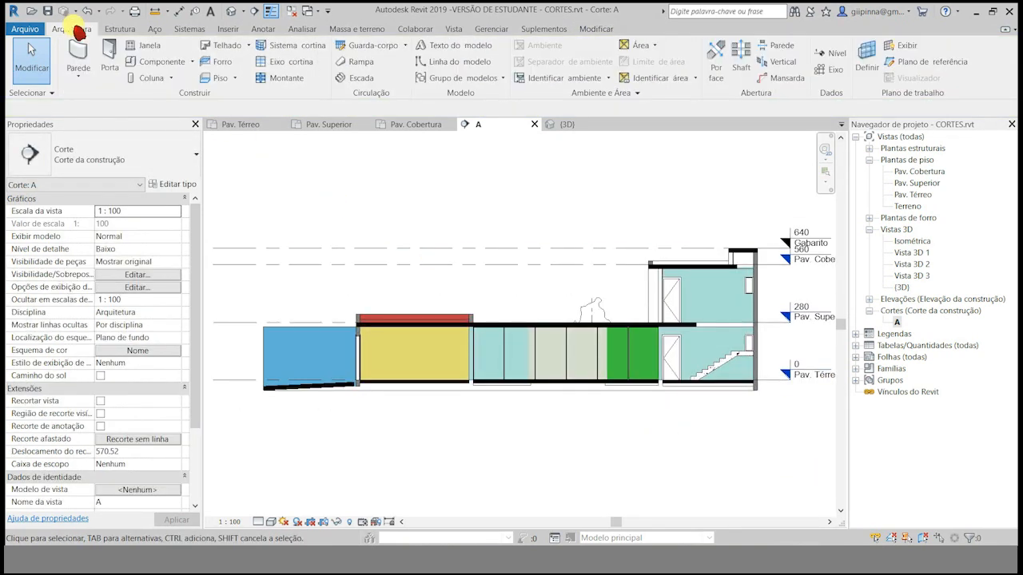
pyautogui.click(608, 79)
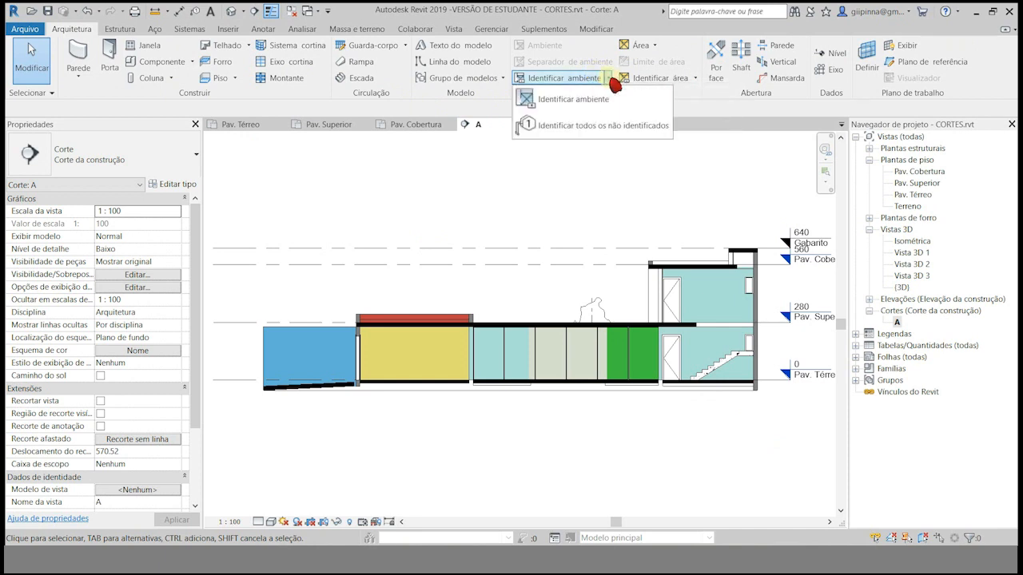
pyautogui.click(570, 128)
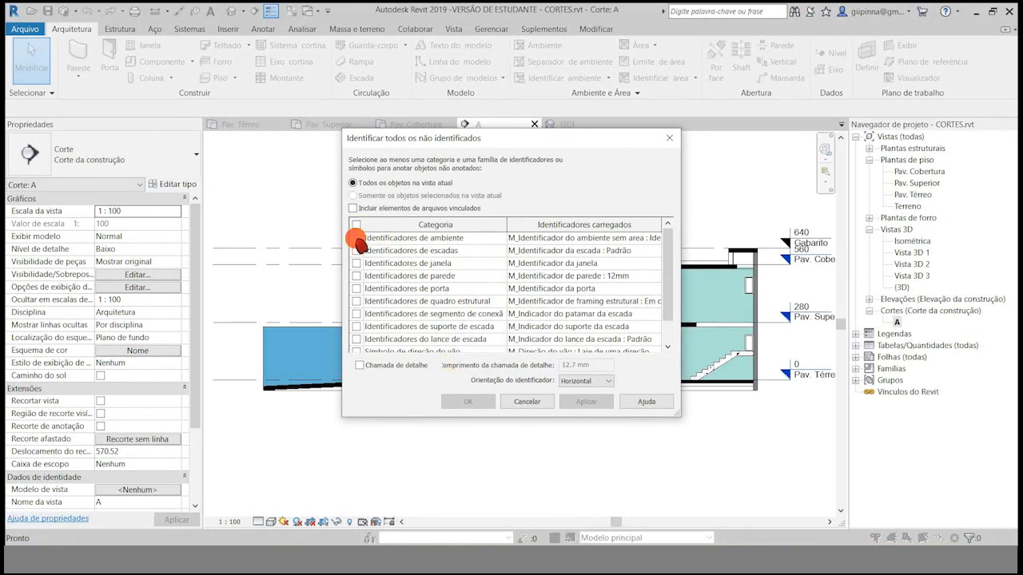
pyautogui.click(356, 238)
pyautogui.click(467, 402)
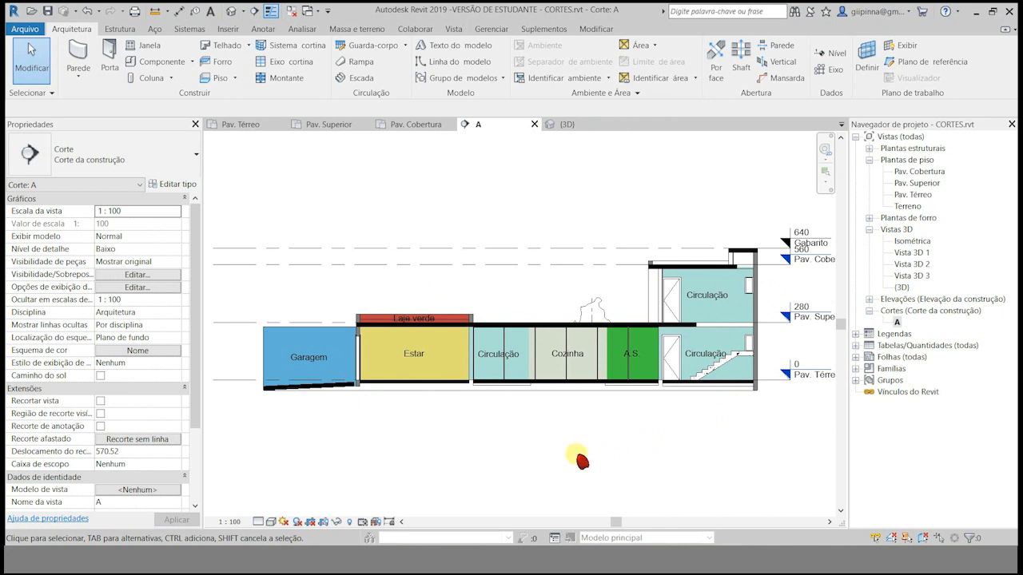
# Step: Start a filled region boundary along the underside of the sloped garage slab, from its outer lower corner to the Estar wall
pyautogui.scroll(-2, 541, 191)
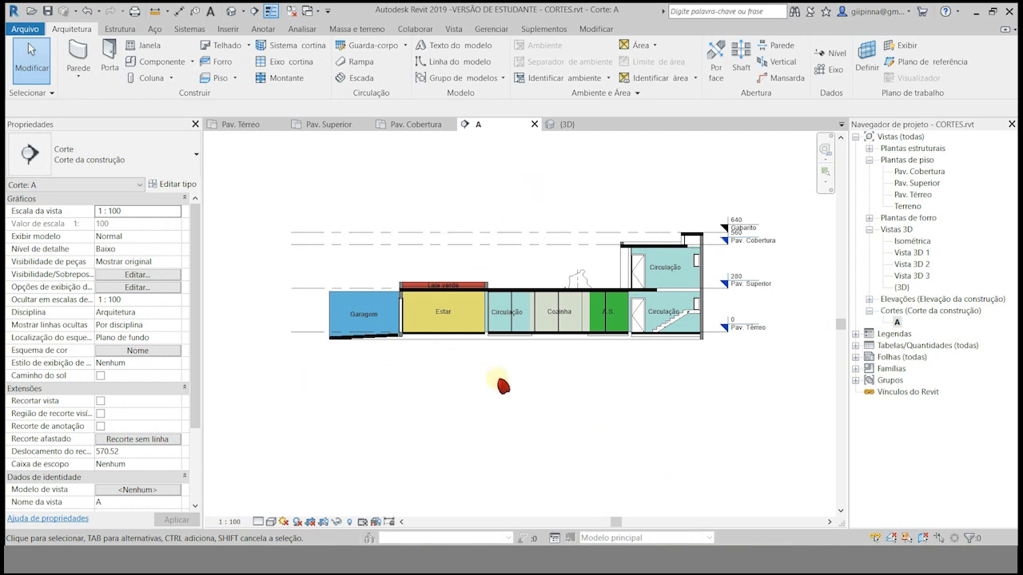
pyautogui.scroll(1, 595, 380)
pyautogui.click(264, 28)
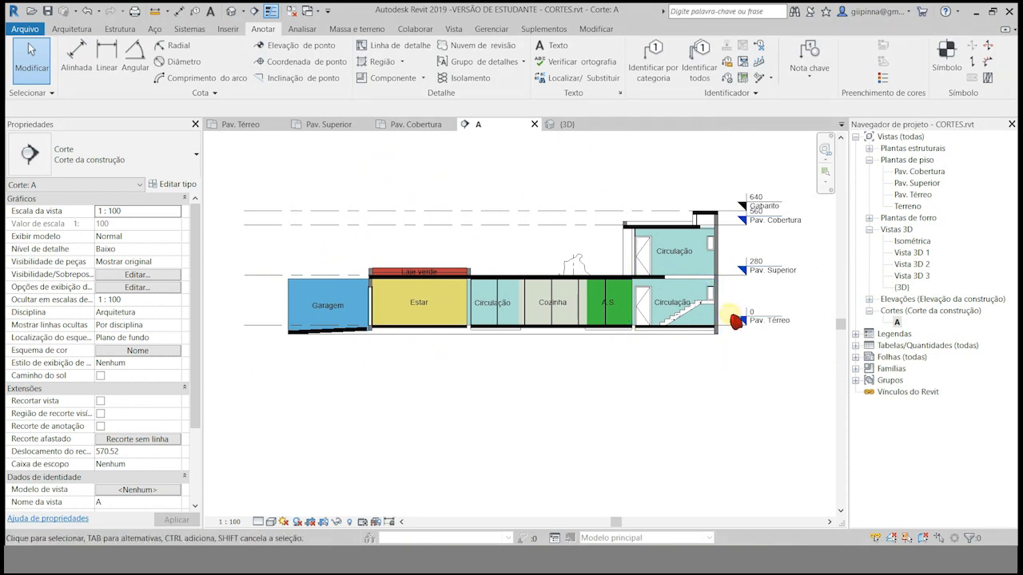
pyautogui.click(404, 64)
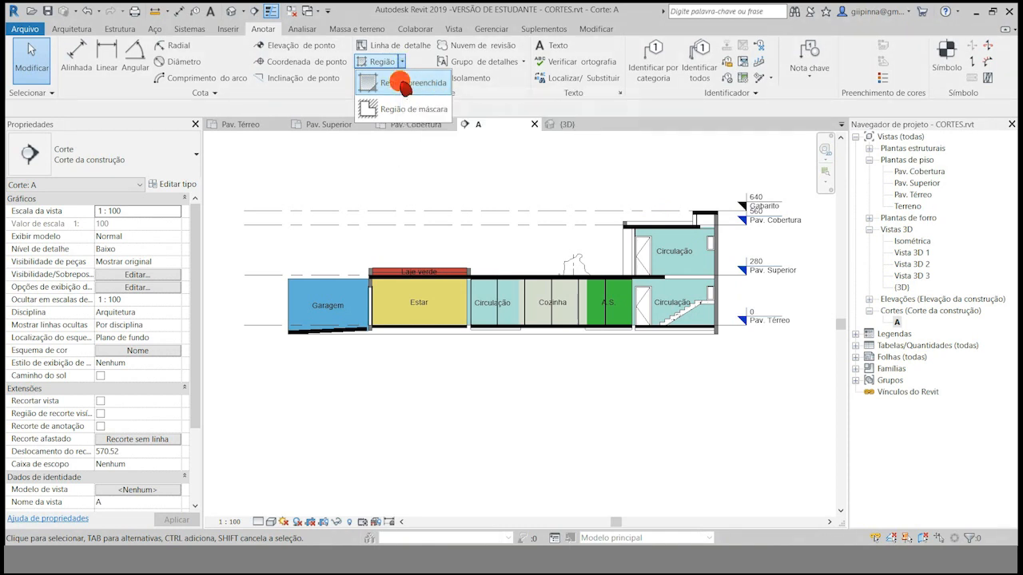
pyautogui.click(405, 83)
pyautogui.scroll(3, 277, 345)
pyautogui.scroll(1, 278, 346)
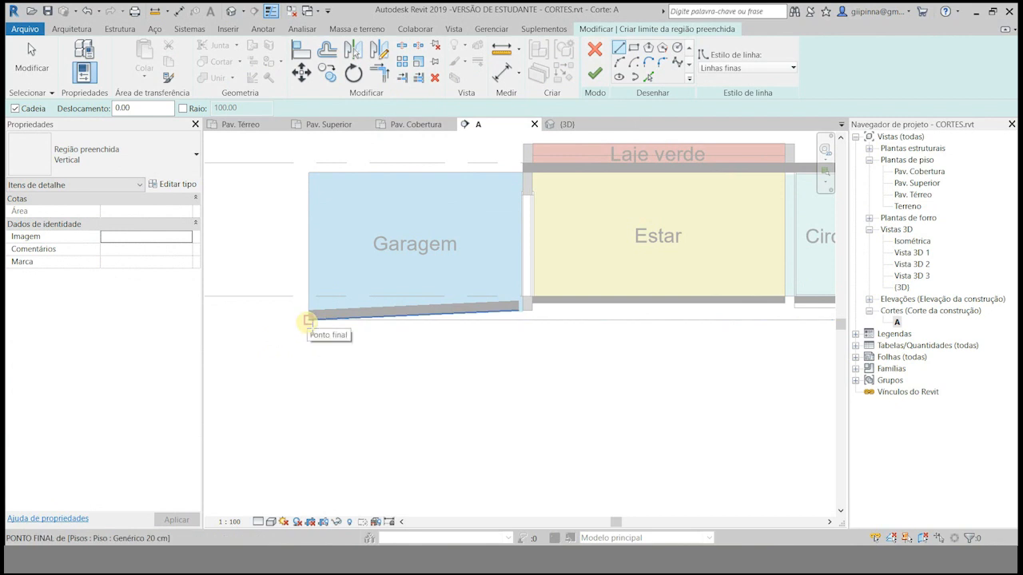
pyautogui.click(308, 322)
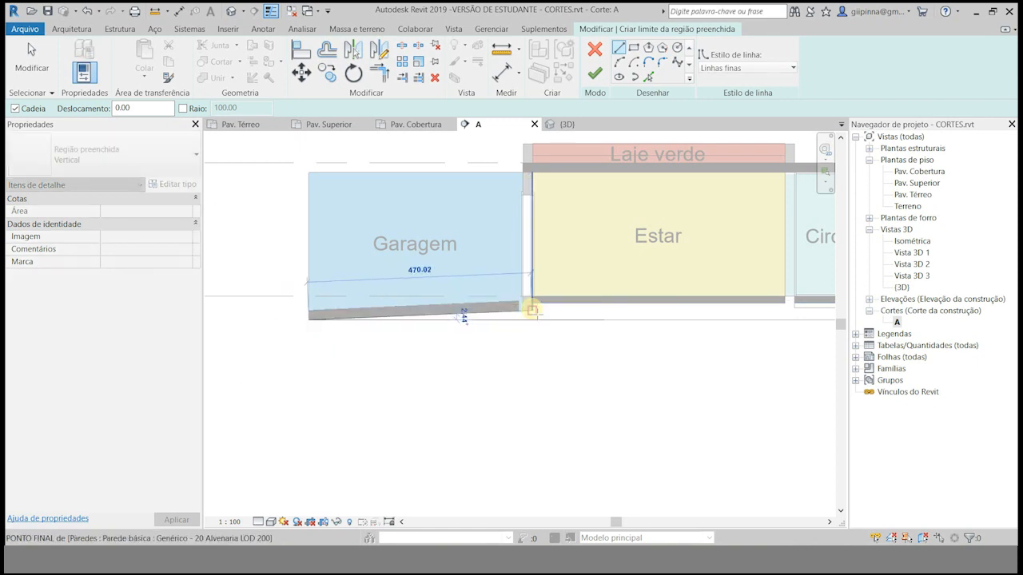
pyautogui.click(531, 309)
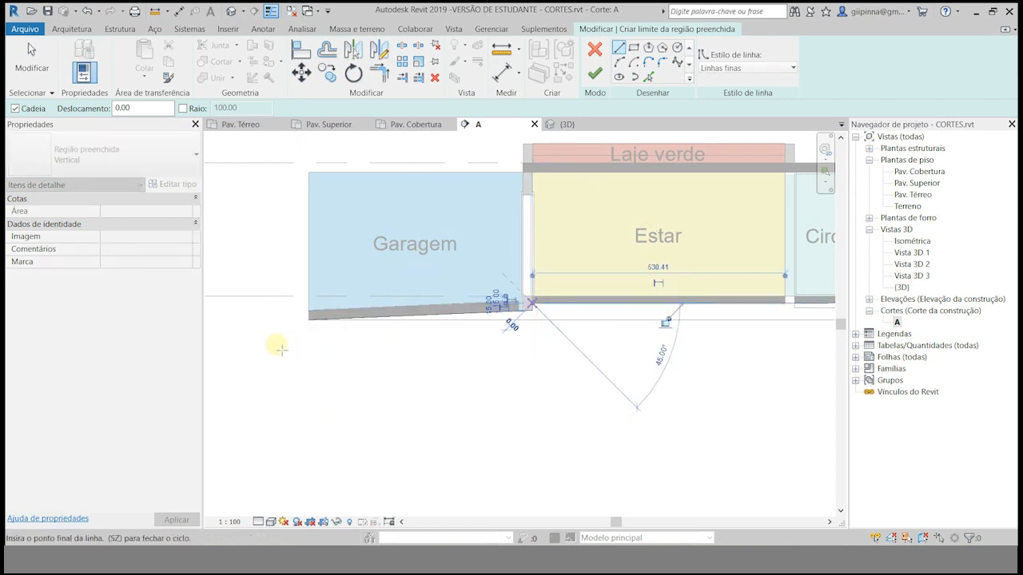
# Step: Continue the region boundary under the ground-floor slab to the far exterior wall, extend it horizontally past the wall, and turn it straight down
pyautogui.scroll(-2, 247, 366)
pyautogui.scroll(-3, 247, 367)
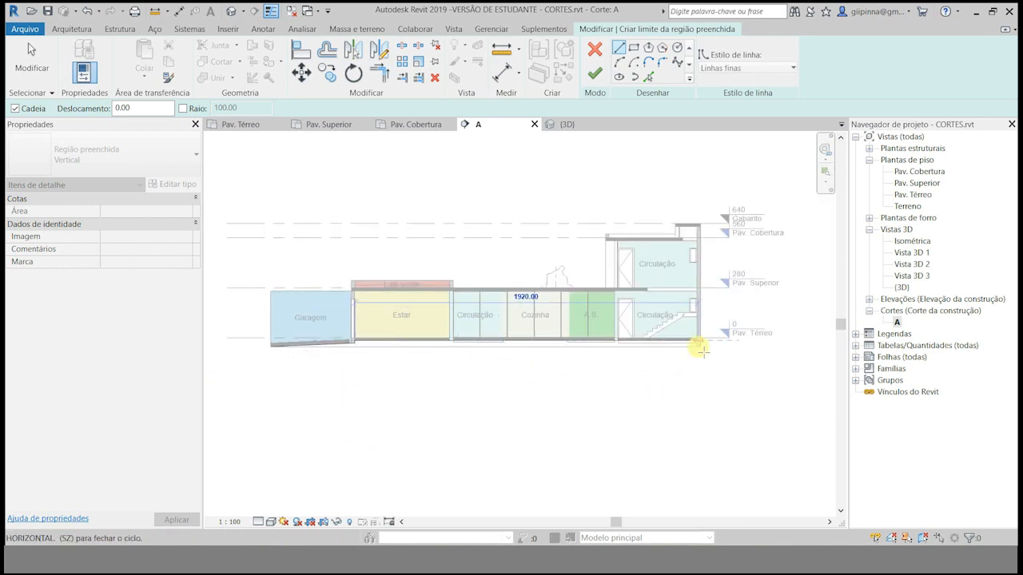
pyautogui.scroll(4, 702, 344)
pyautogui.click(701, 342)
pyautogui.scroll(-3, 656, 358)
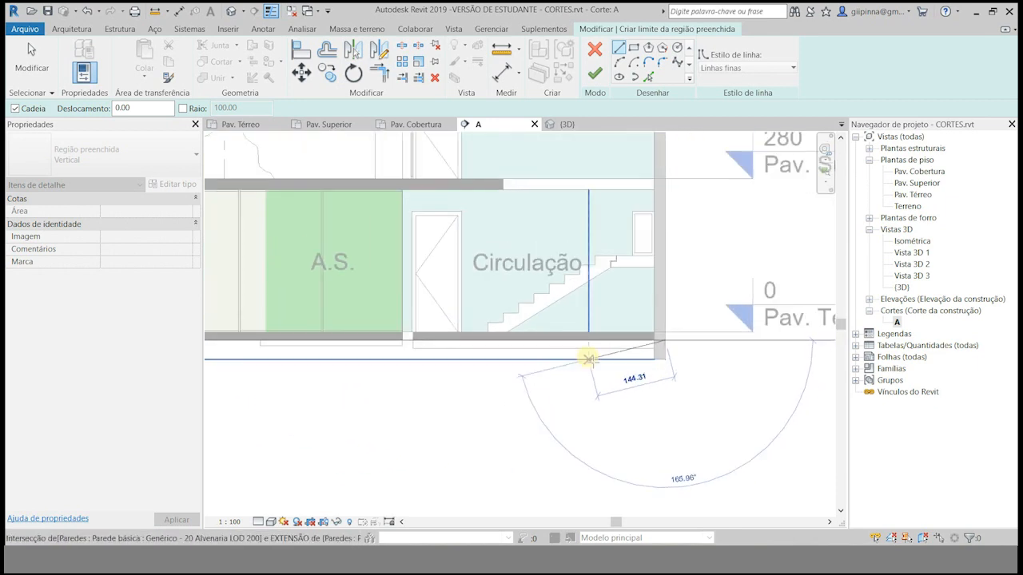
pyautogui.click(725, 350)
pyautogui.click(725, 390)
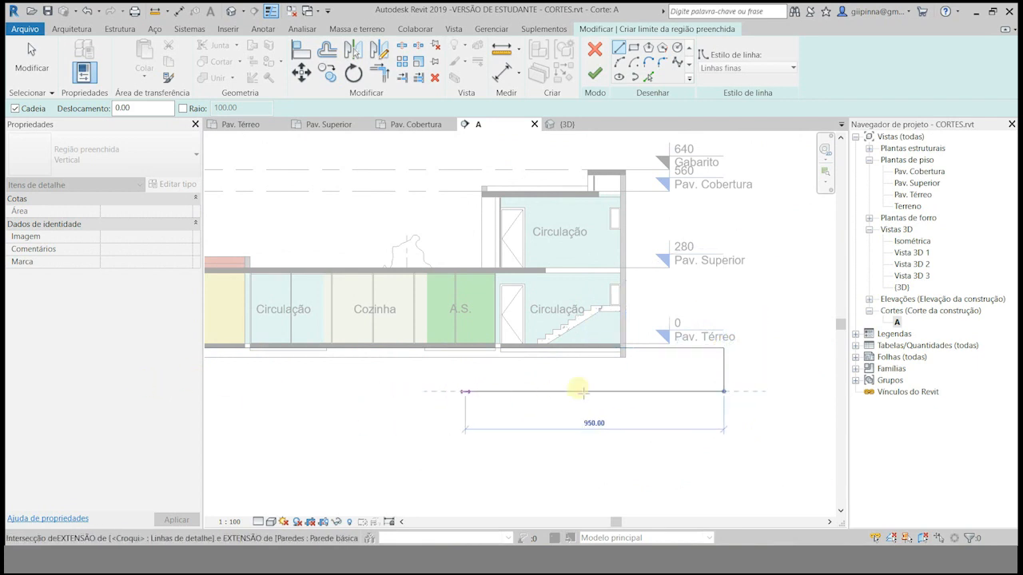
# Step: Run the ground boundary's bottom line 200 past the garage, close it up and back to the garage slab's lower corner, and finish the region
pyautogui.scroll(-3, 581, 388)
pyautogui.scroll(4, 458, 381)
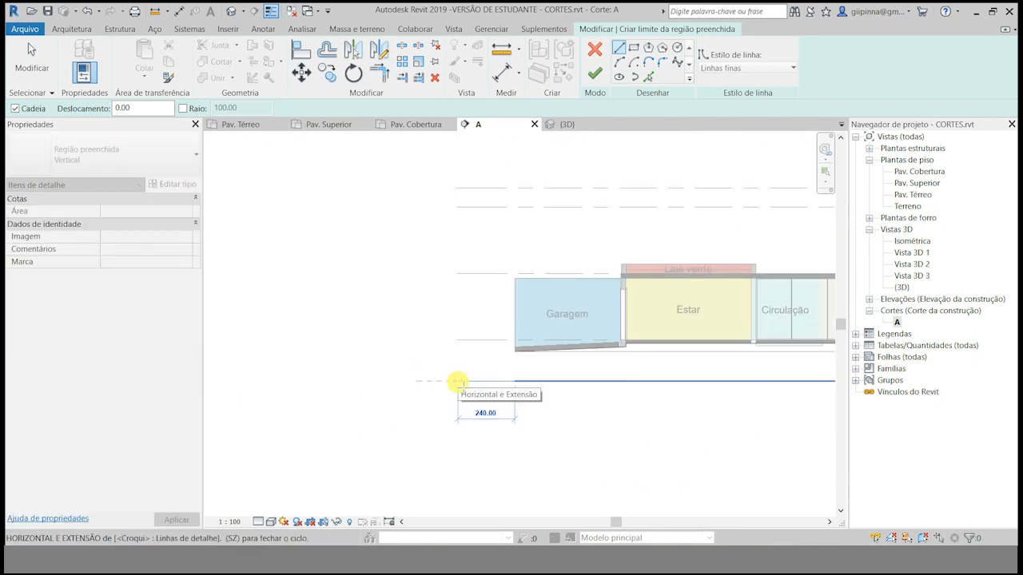
pyautogui.write('200')
pyautogui.press('Return')
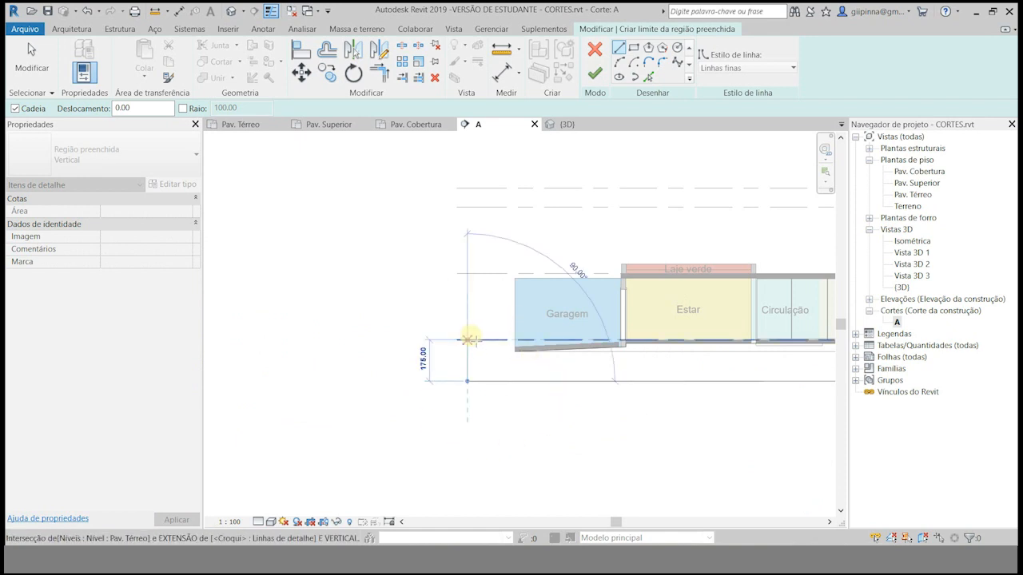
pyautogui.click(468, 351)
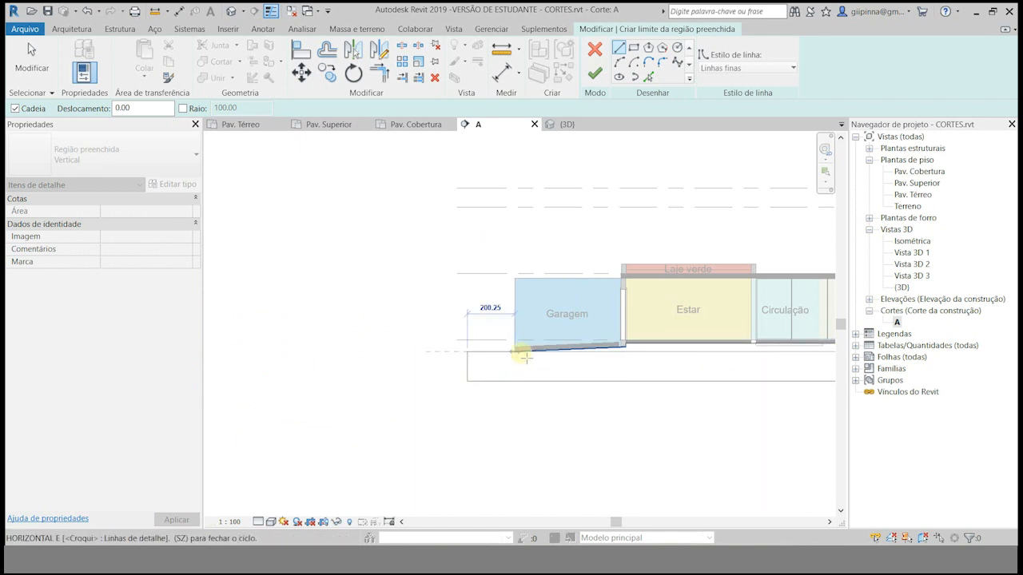
pyautogui.click(32, 63)
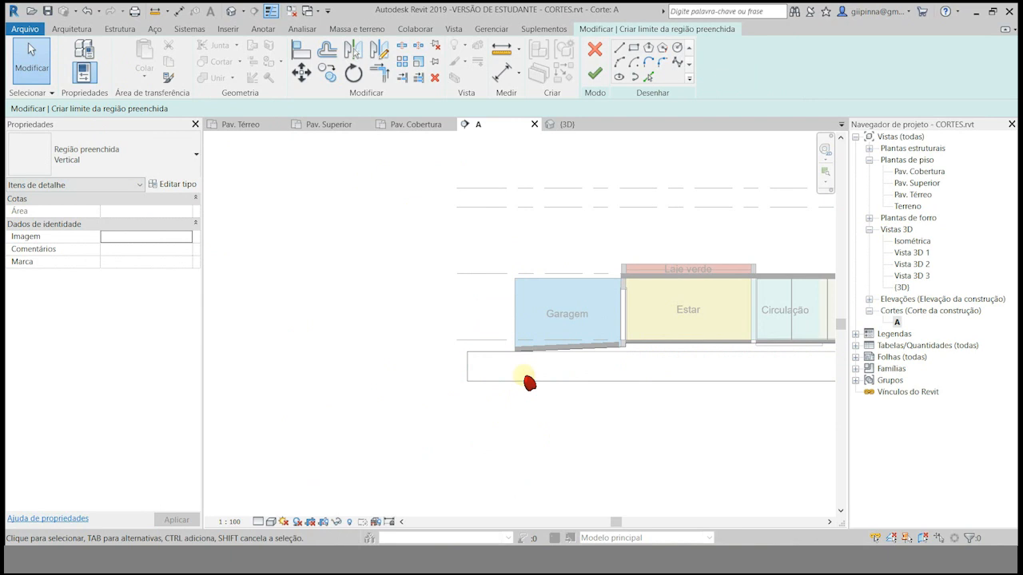
pyautogui.click(595, 73)
pyautogui.click(360, 363)
pyautogui.scroll(-3, 291, 362)
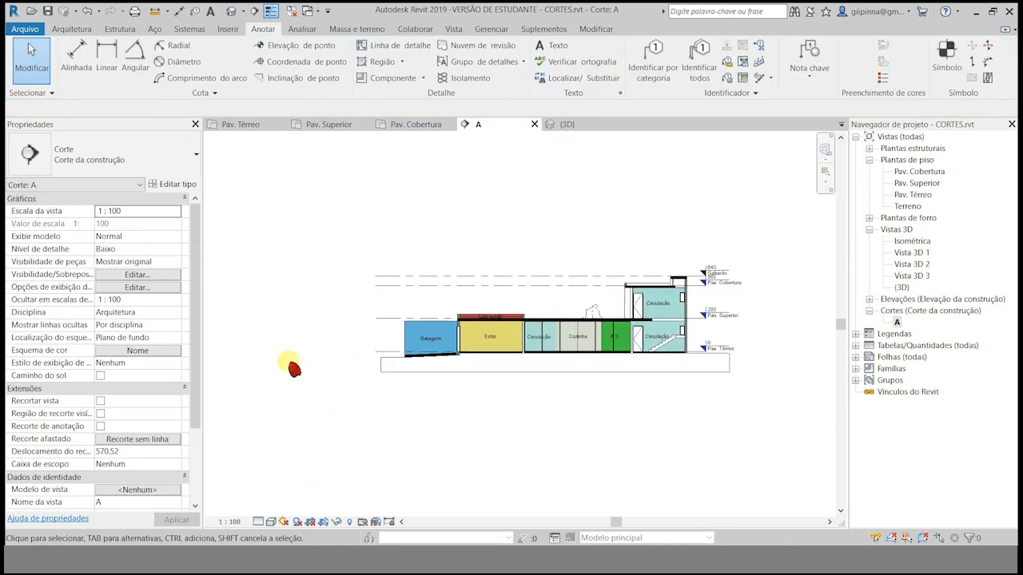
# Step: Assign the LINHA DE TERRA filled region type to the ground region under the house
pyautogui.scroll(2, 507, 390)
pyautogui.click(500, 360)
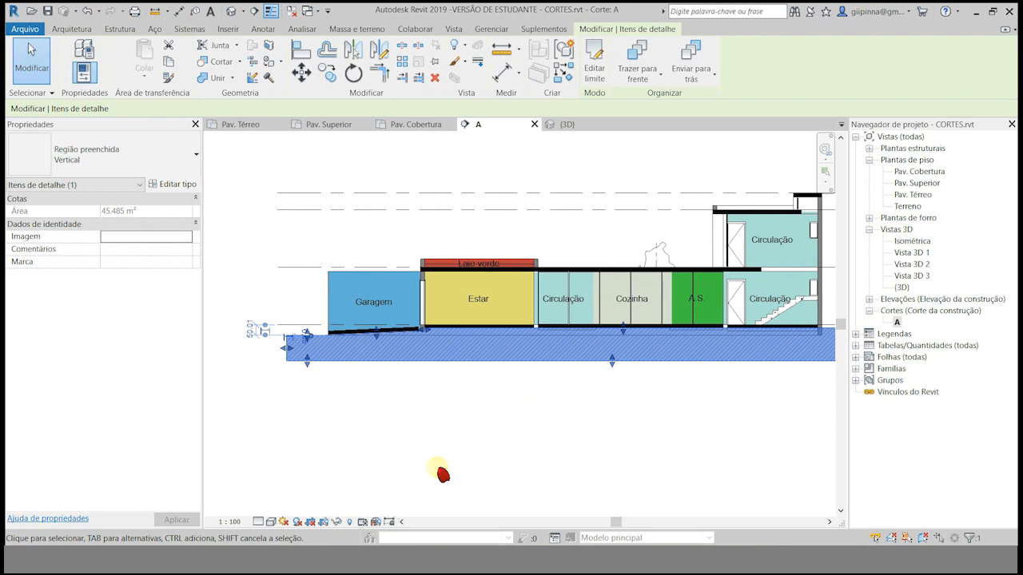
pyautogui.click(171, 185)
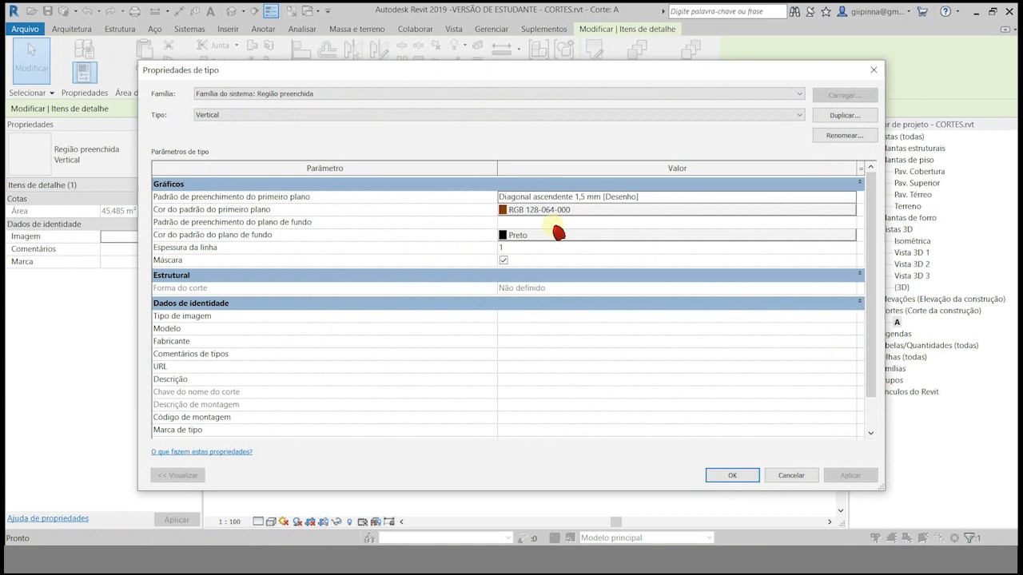
pyautogui.click(848, 195)
pyautogui.click(612, 407)
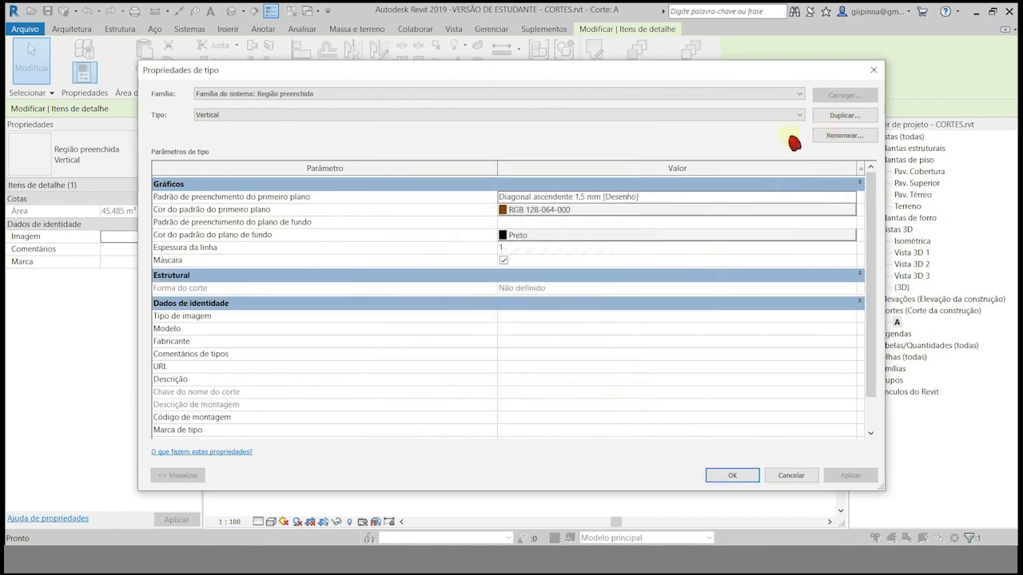
pyautogui.click(843, 115)
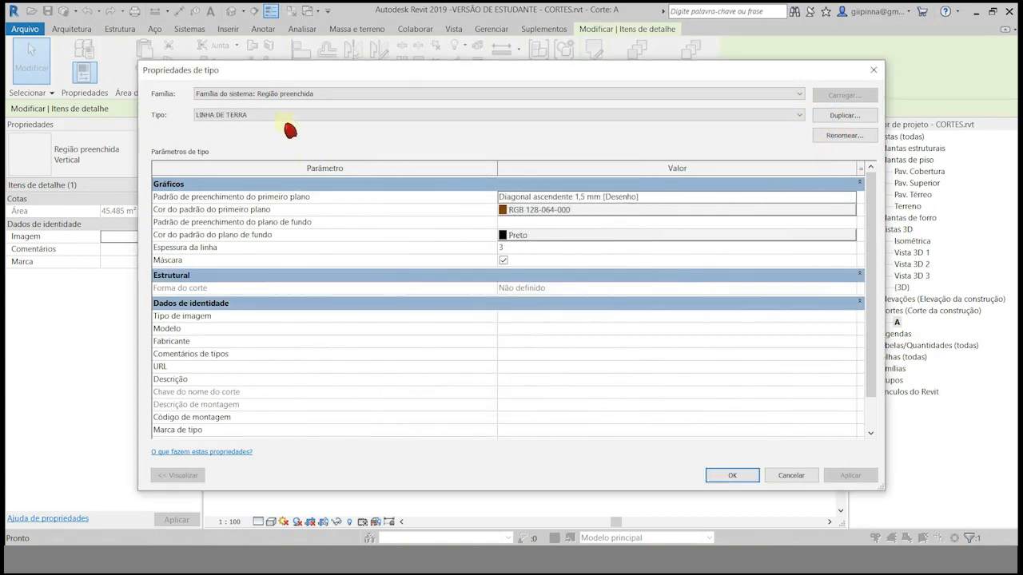
pyautogui.click(845, 117)
pyautogui.click(571, 308)
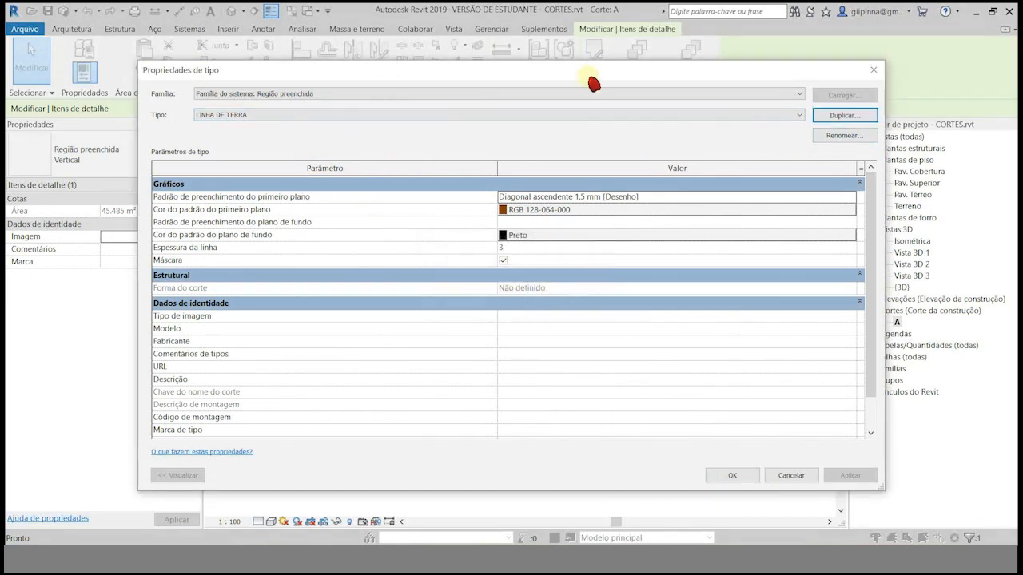
# Step: Use Diagonal ascendente 1,5 mm as the foreground fill pattern of the LINHA DE TERRA type
pyautogui.click(850, 197)
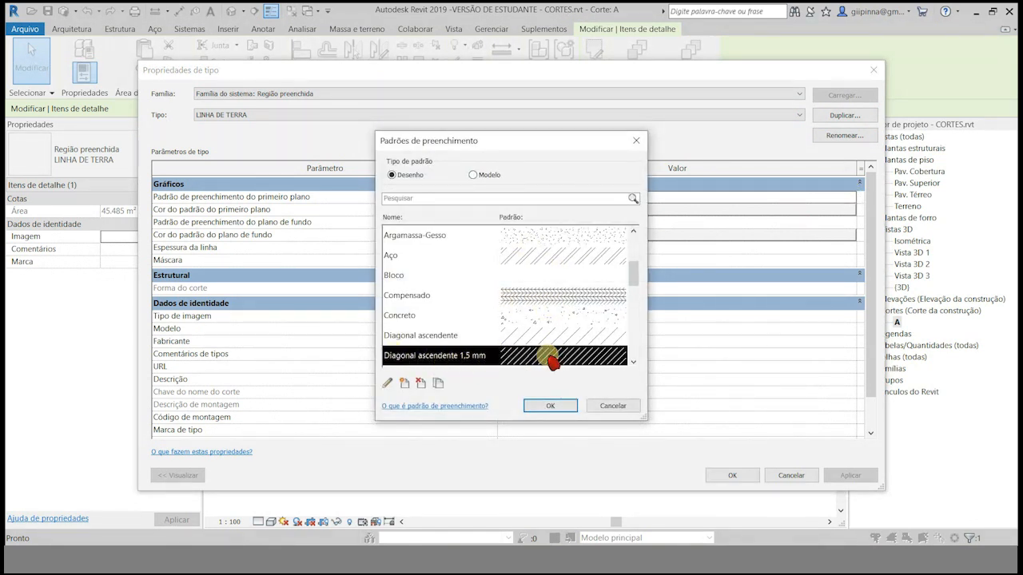
pyautogui.moveTo(639, 278); pyautogui.dragTo(624, 350)
pyautogui.press('Return')
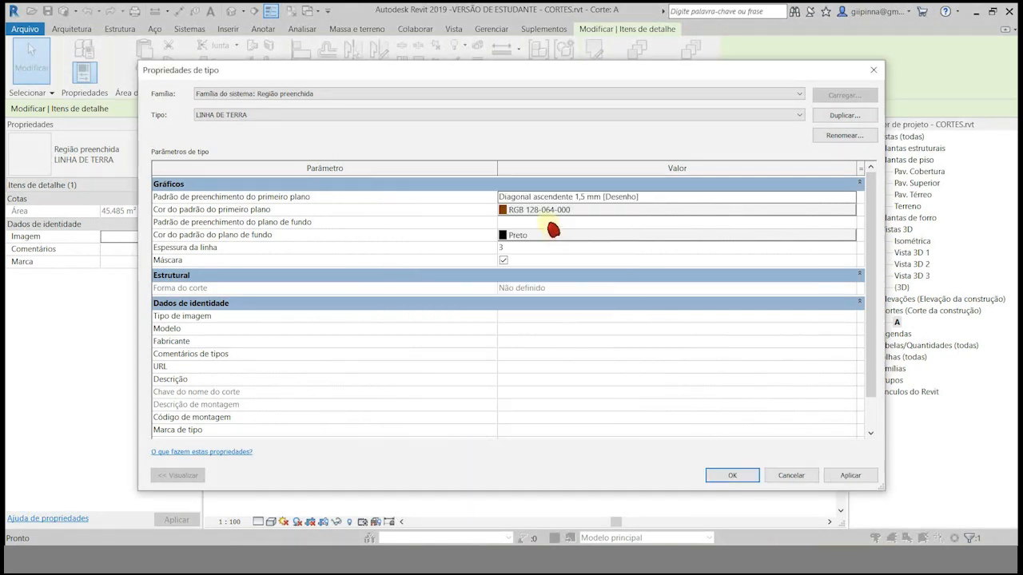
# Step: Set the LINHA DE TERRA background pattern to <Preenchimento sólido> with a light gray color and apply the type changes
pyautogui.click(550, 223)
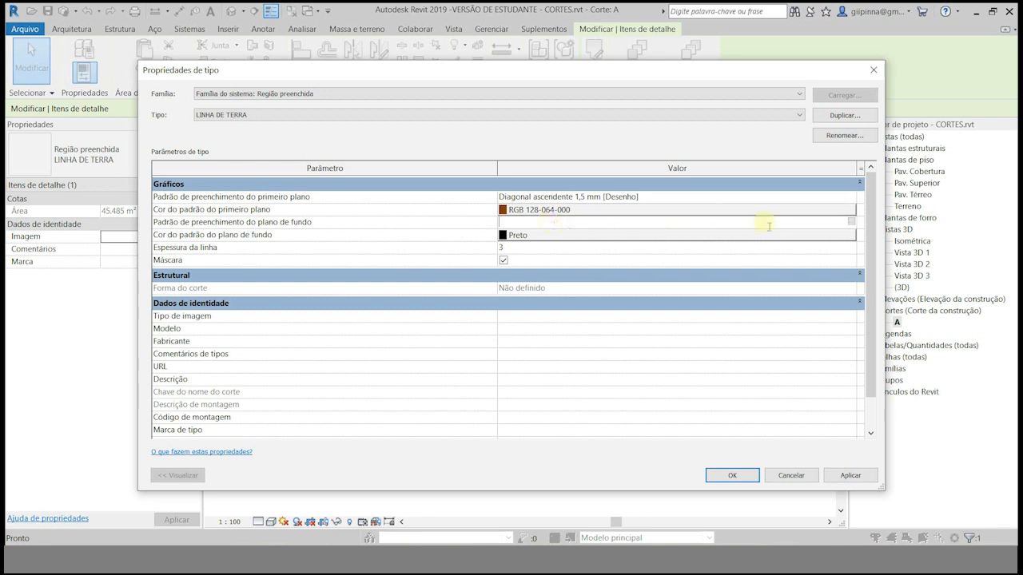
pyautogui.click(855, 229)
pyautogui.click(552, 406)
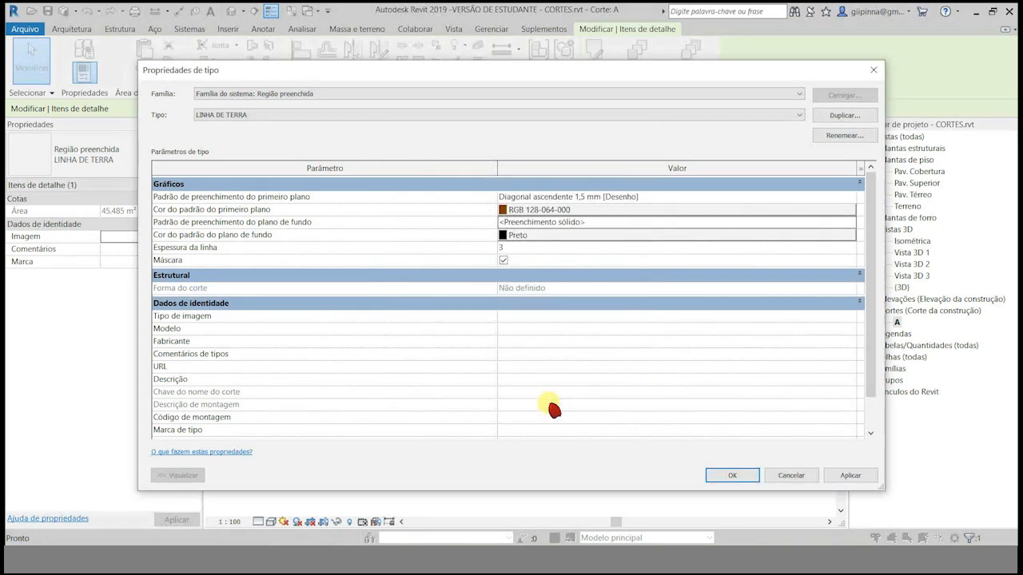
pyautogui.click(565, 237)
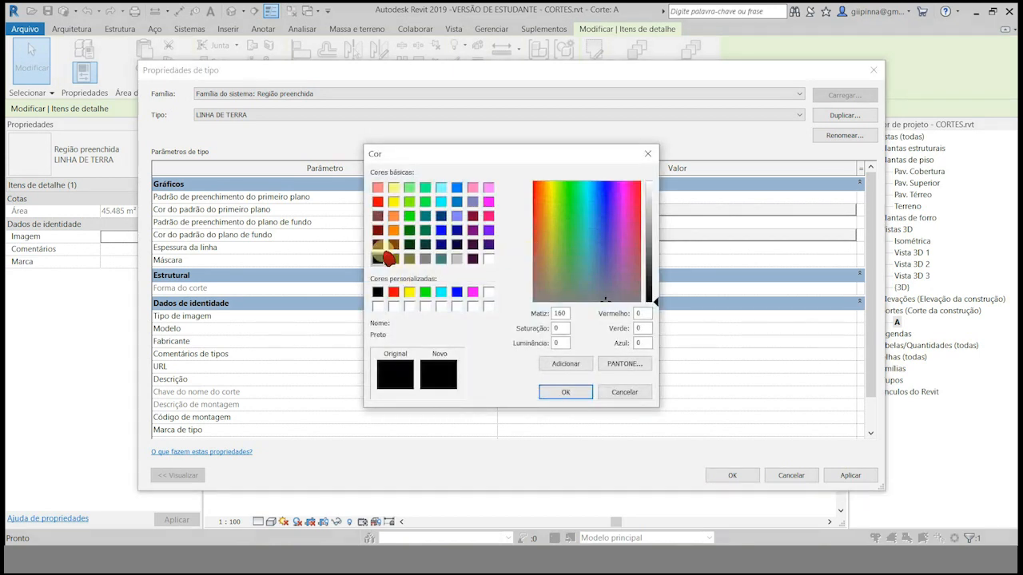
pyautogui.click(457, 258)
pyautogui.click(565, 391)
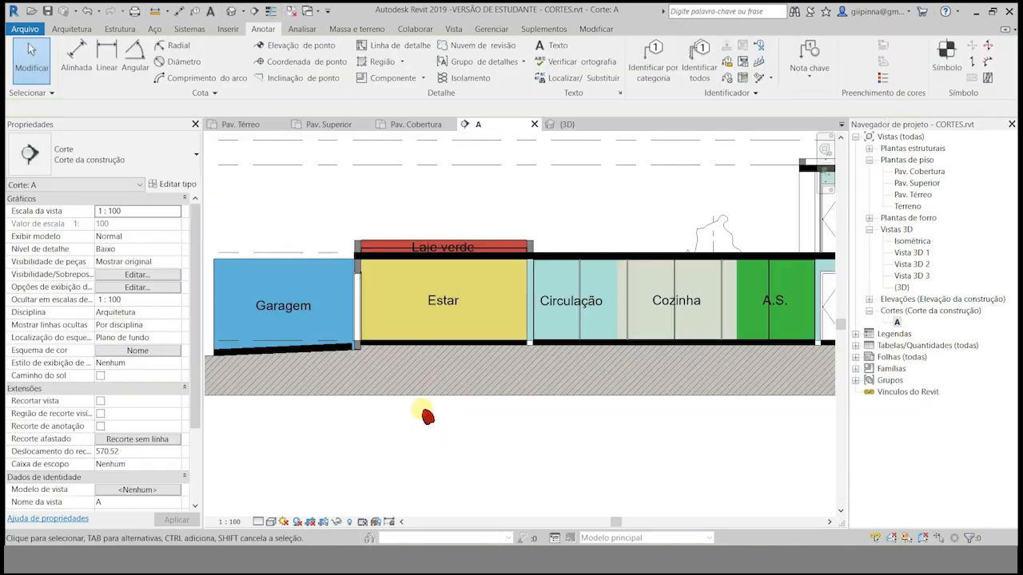
# Step: Edit the garage floor boundary in the Pav. Térreo plan, aligning its inner edge to the wall beside Estar to close the gap
pyautogui.scroll(5, 430, 417)
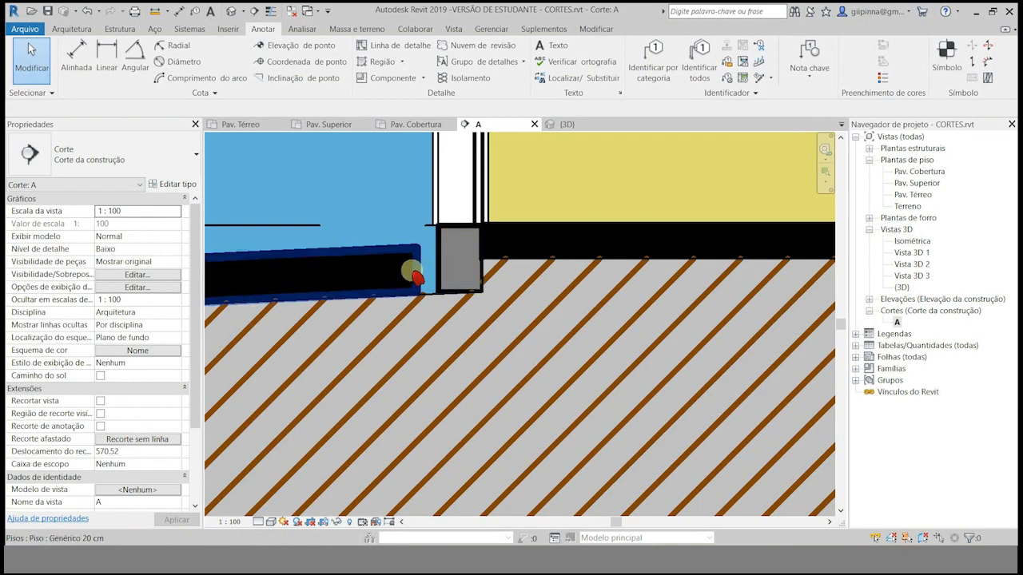
pyautogui.scroll(-6, 443, 278)
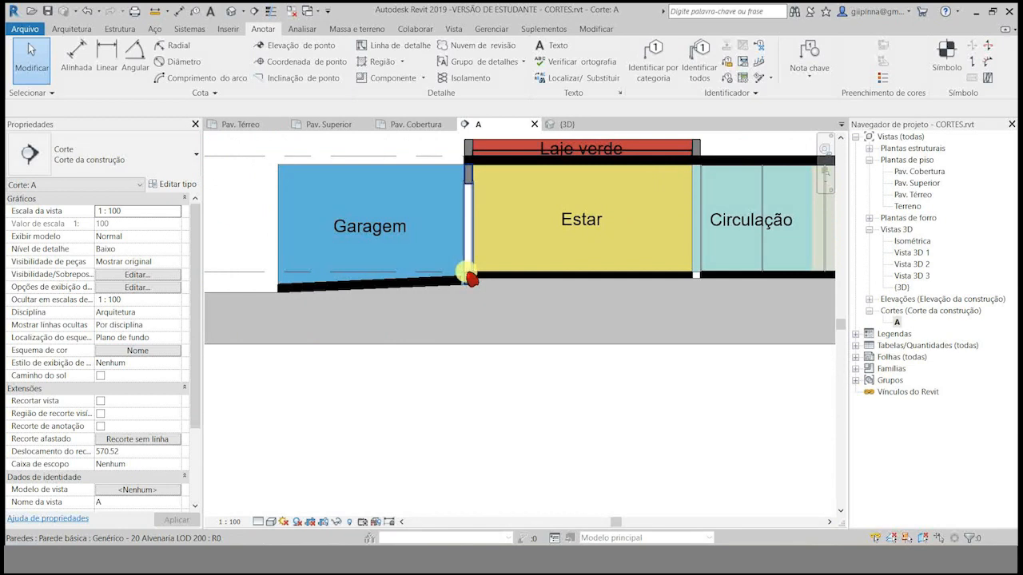
pyautogui.scroll(-2, 327, 406)
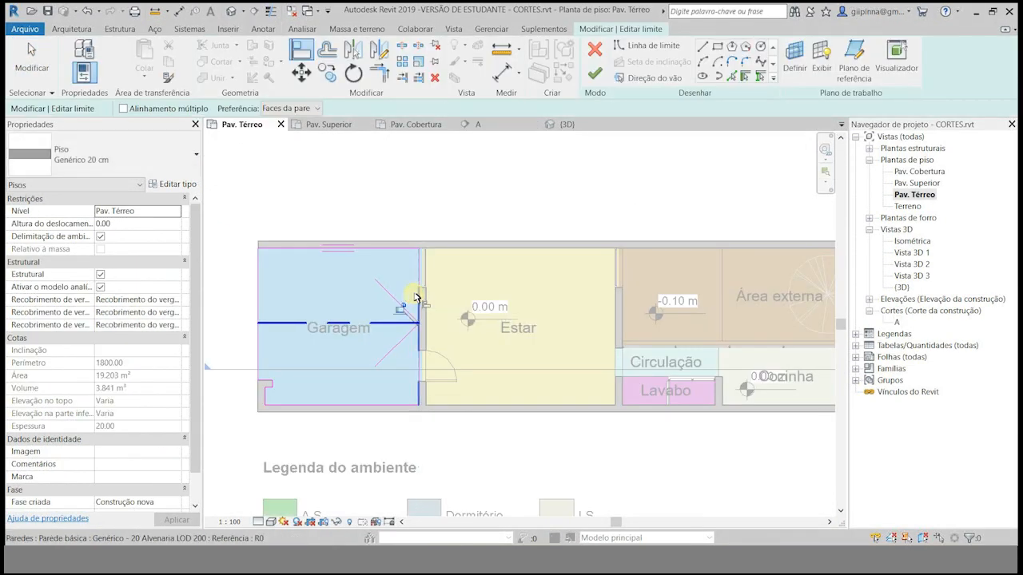
pyautogui.press('a')
pyautogui.press('l')
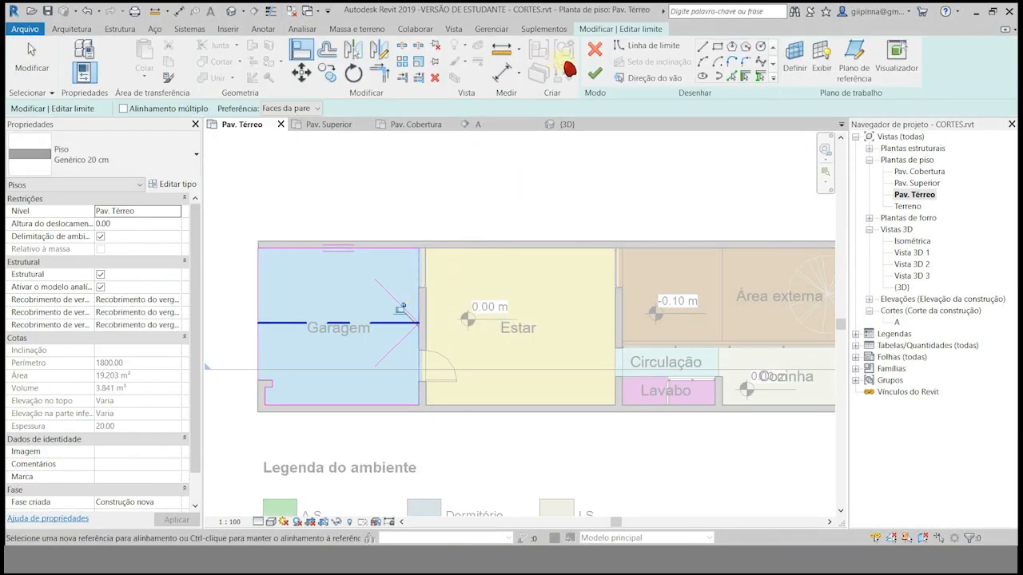
pyautogui.click(595, 75)
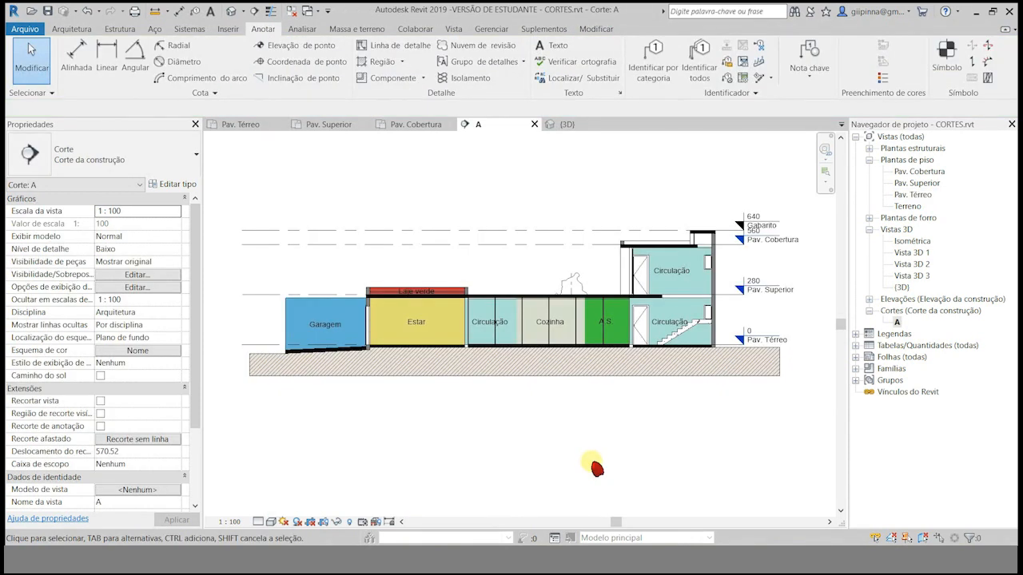